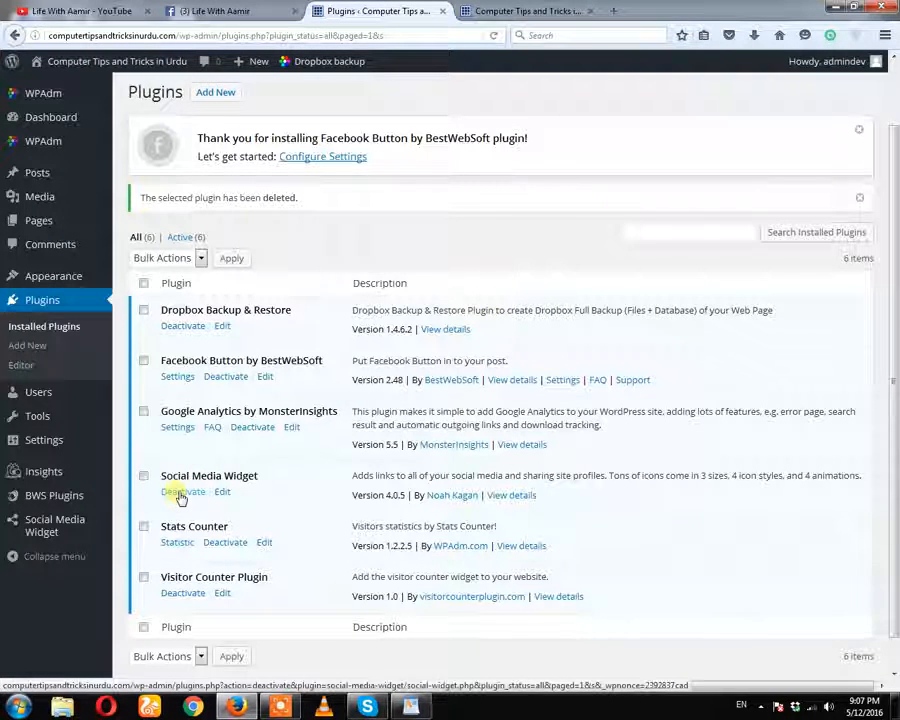
- Deactivate the Social Media Widget plugin and delete its files from the site
left_click(526, 11)
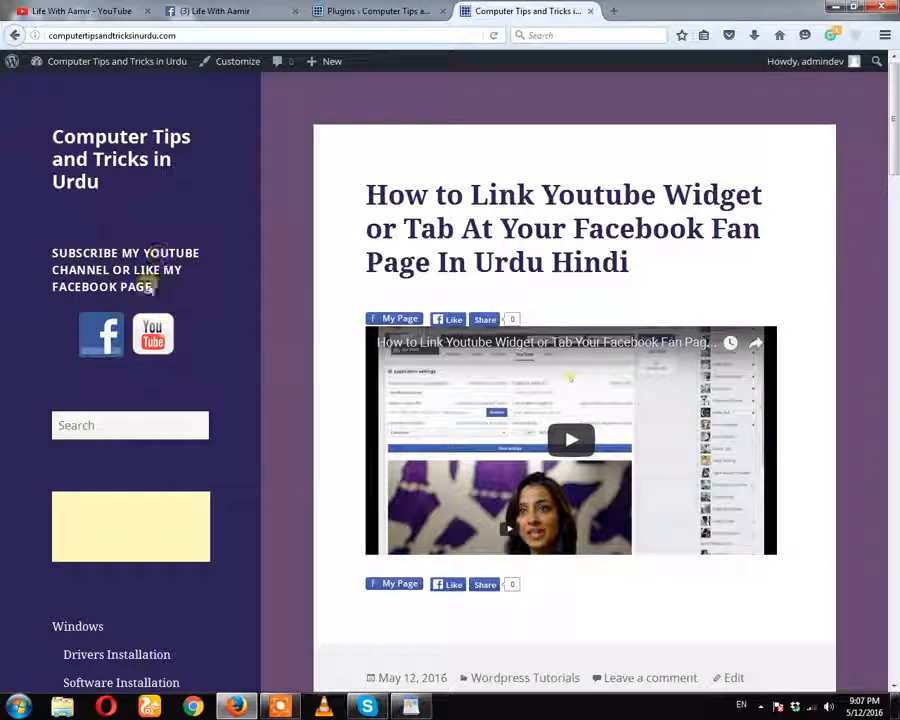
left_click(378, 11)
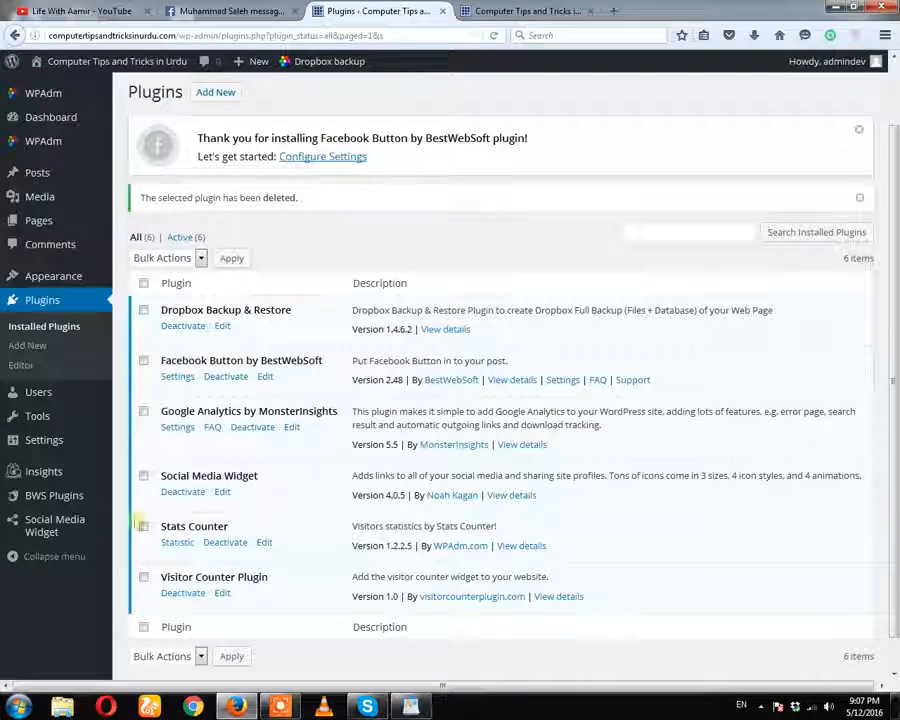
left_click(183, 492)
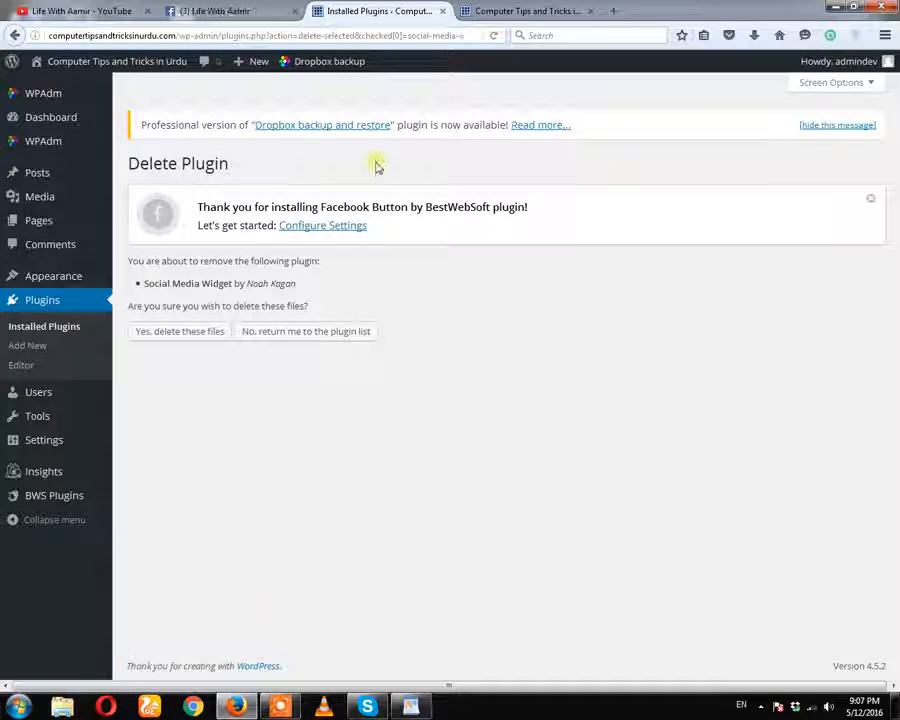
left_click(171, 338)
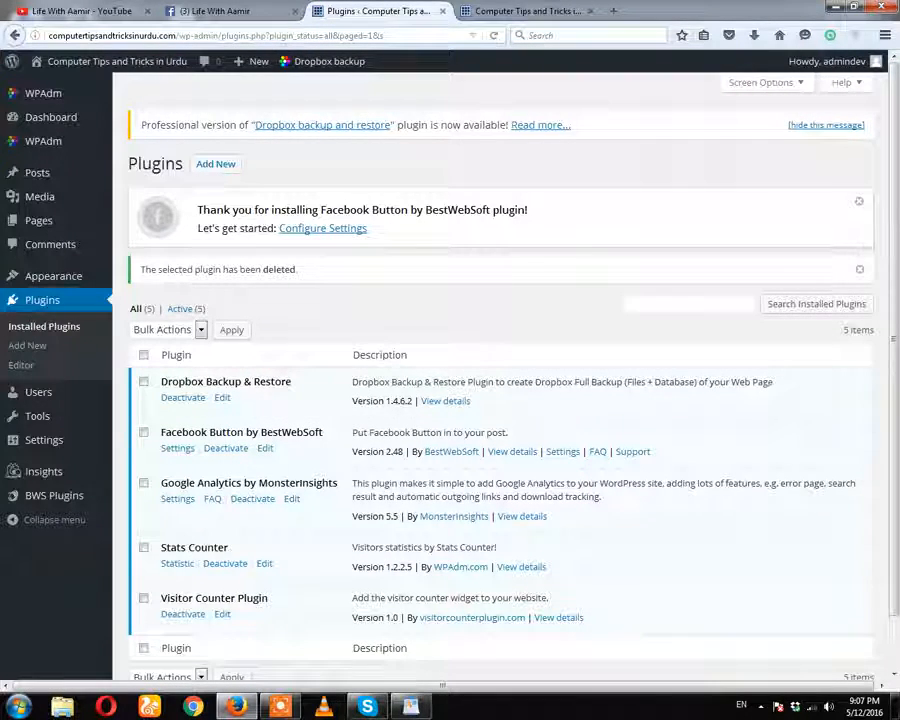
- Reload the website's front page and check its sidebar for the social media icons
left_click(520, 11)
left_click(497, 35)
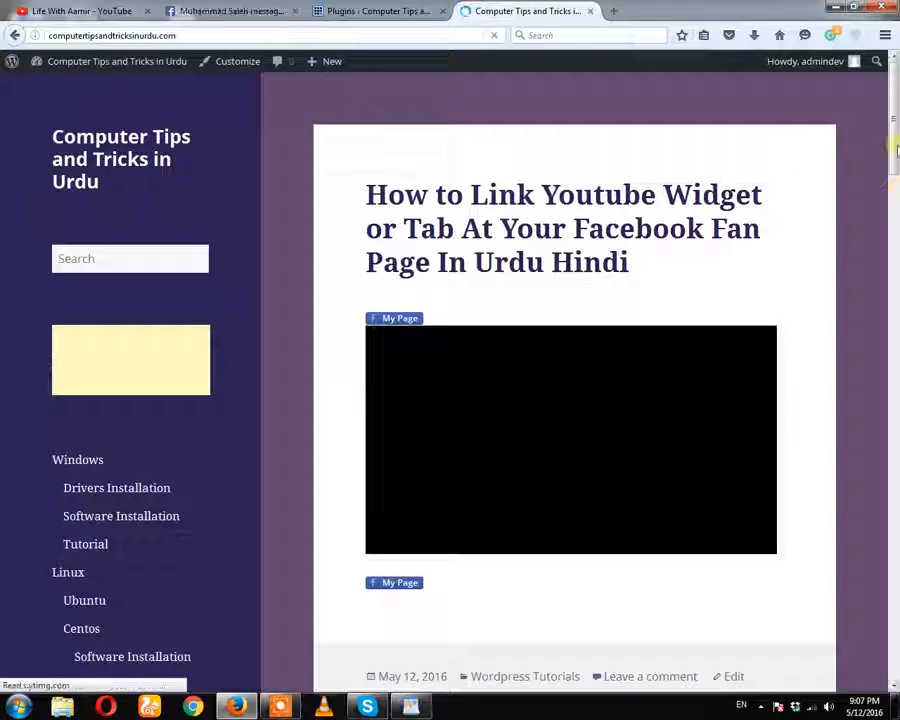
left_click_drag(893, 148, 893, 120)
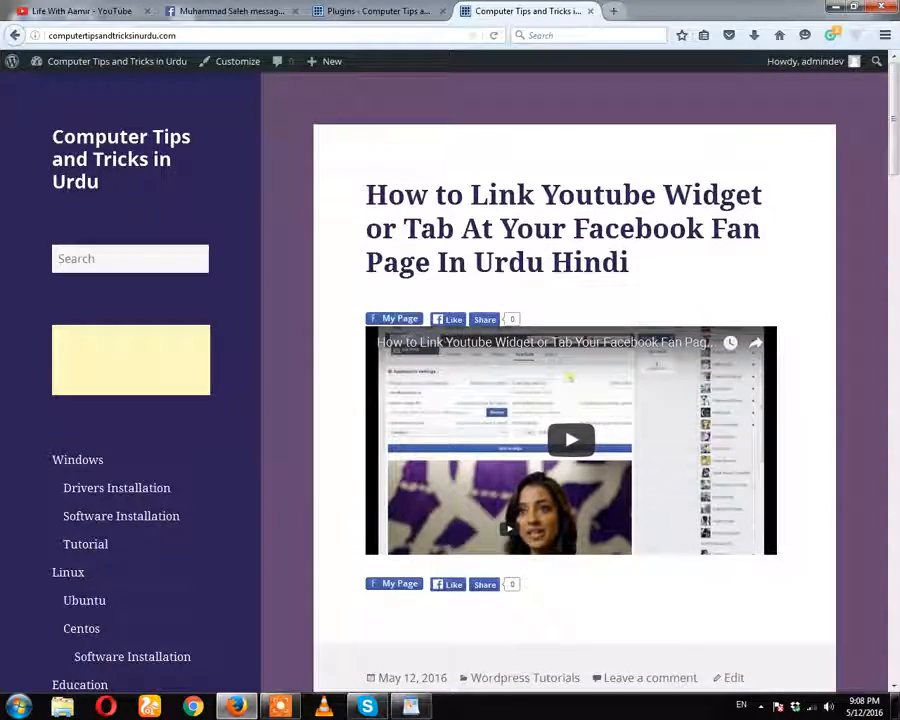
- Search the web in a new browser tab for "social media widget for wordpress"
key("ctrl+t")
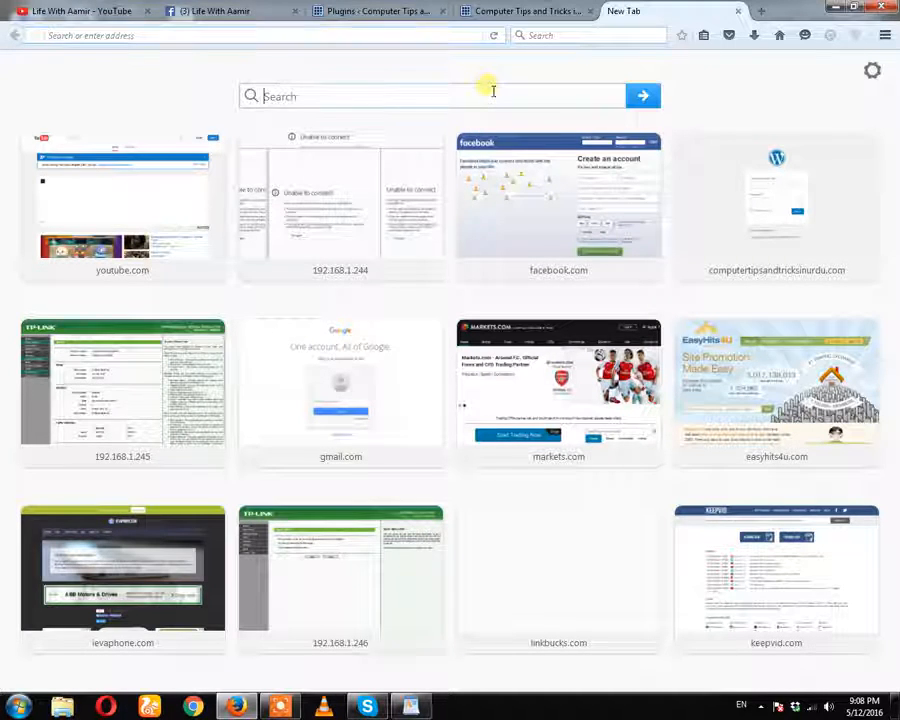
type("so")
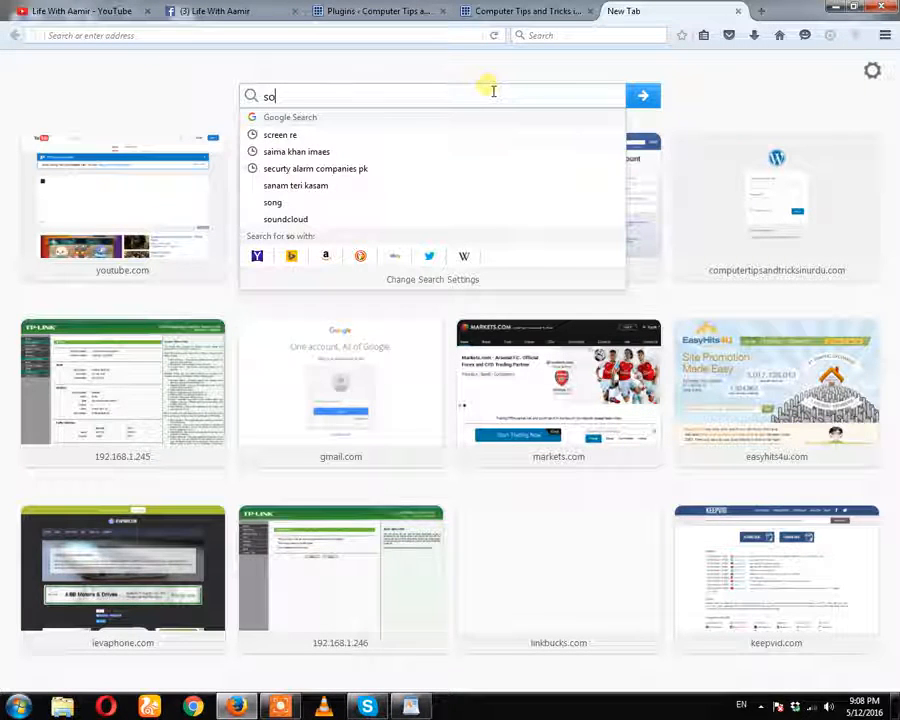
type("cial ")
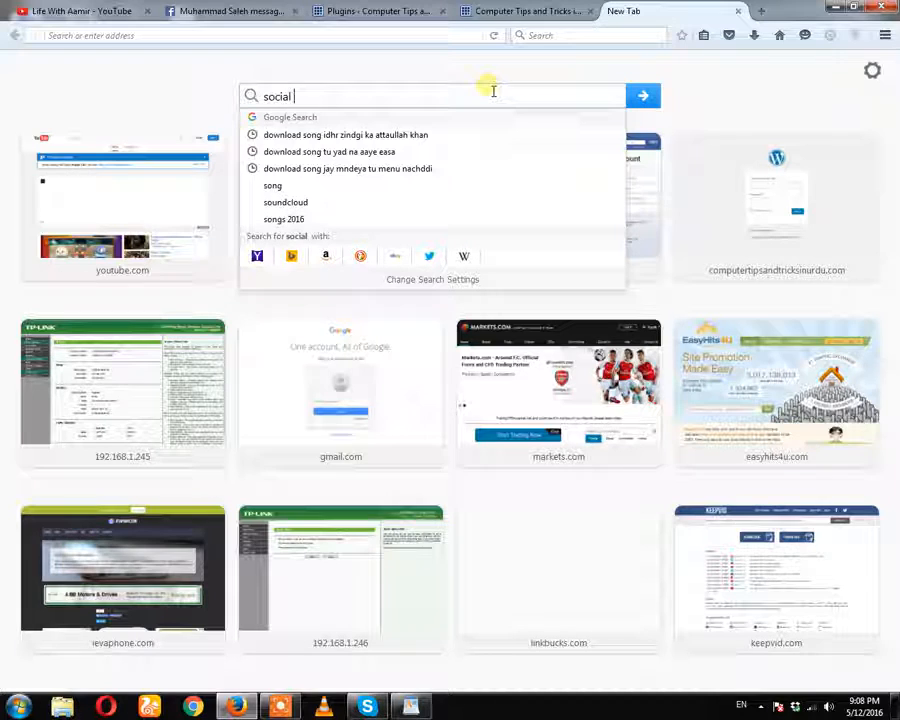
type("media ")
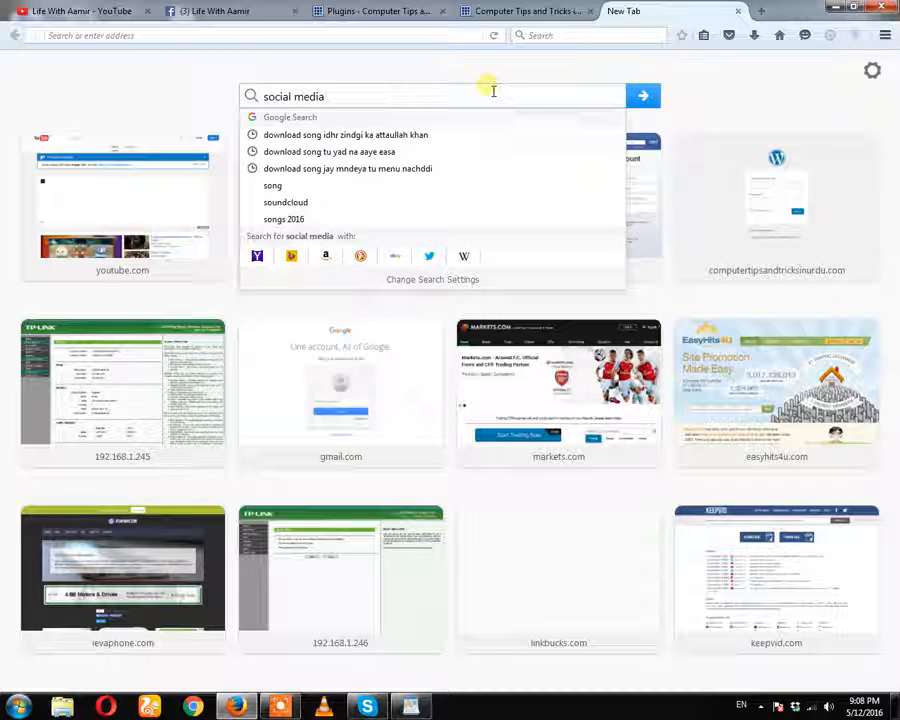
type("widget for")
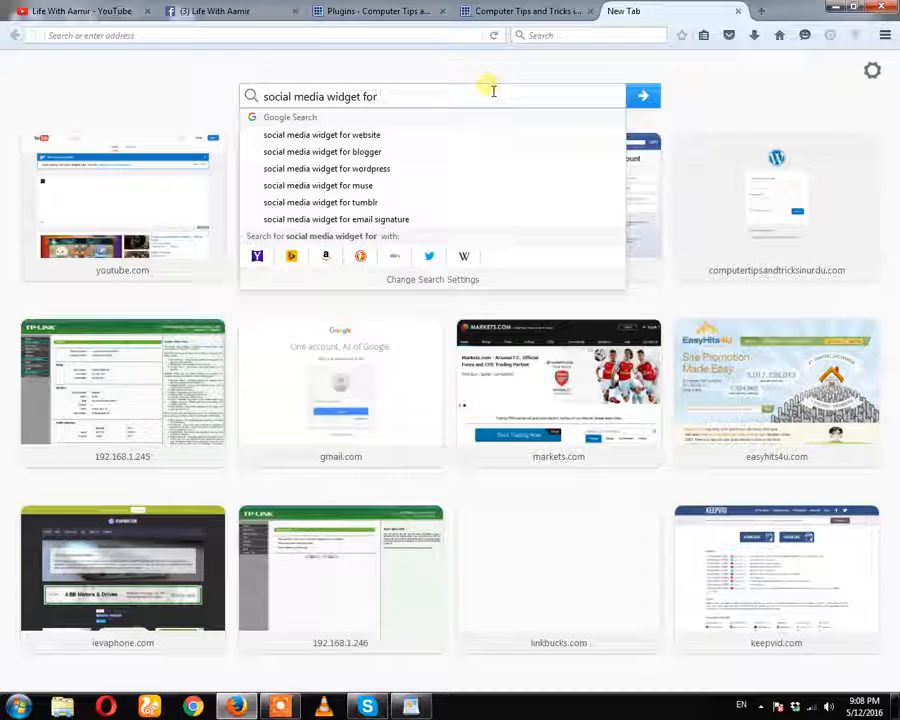
type(" word")
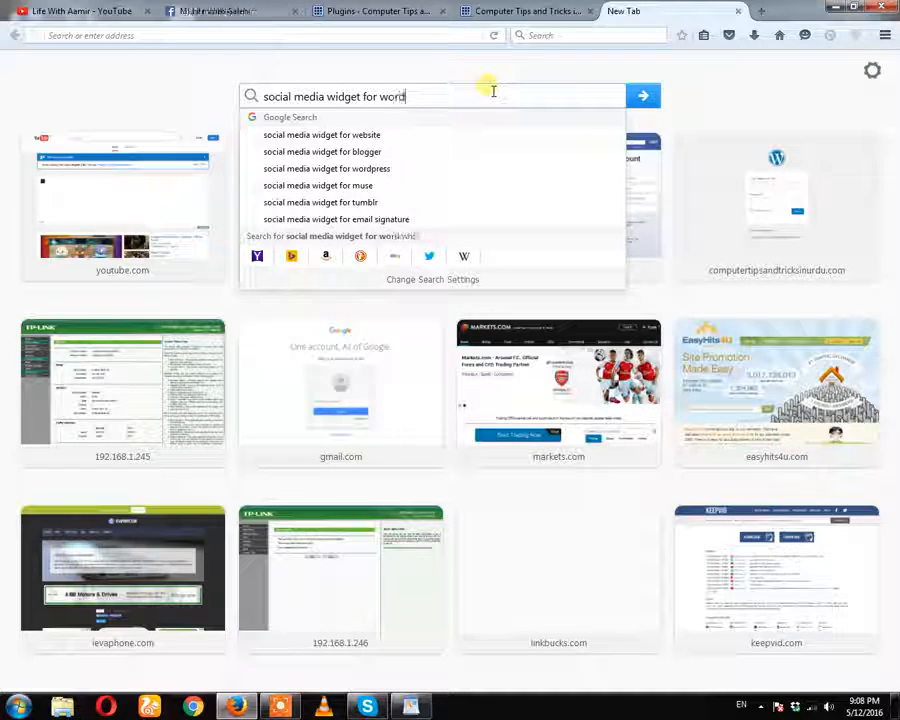
type("press")
key("Return")
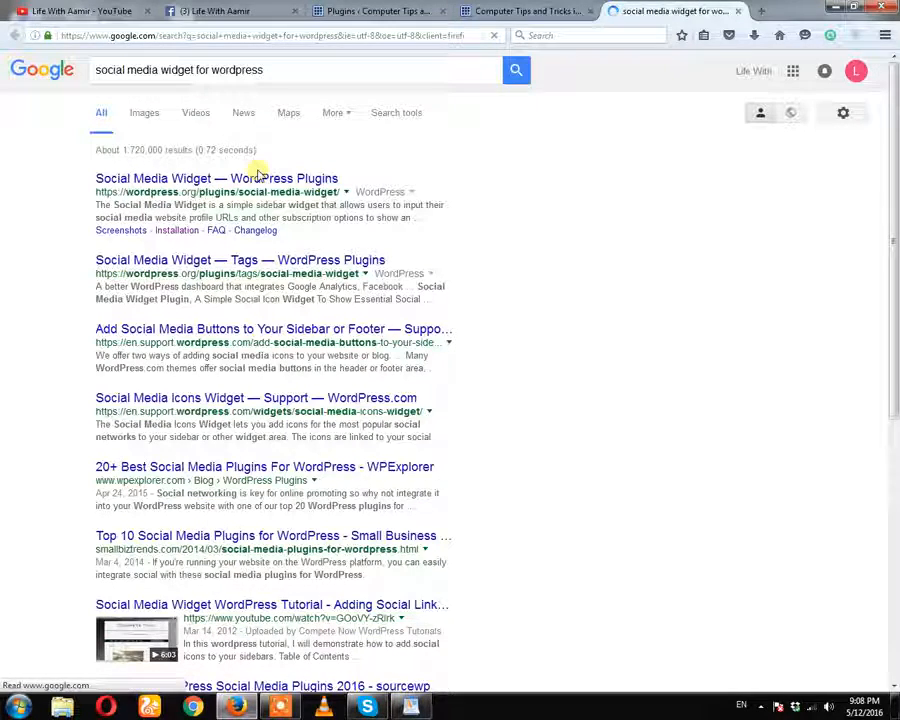
left_click(261, 180)
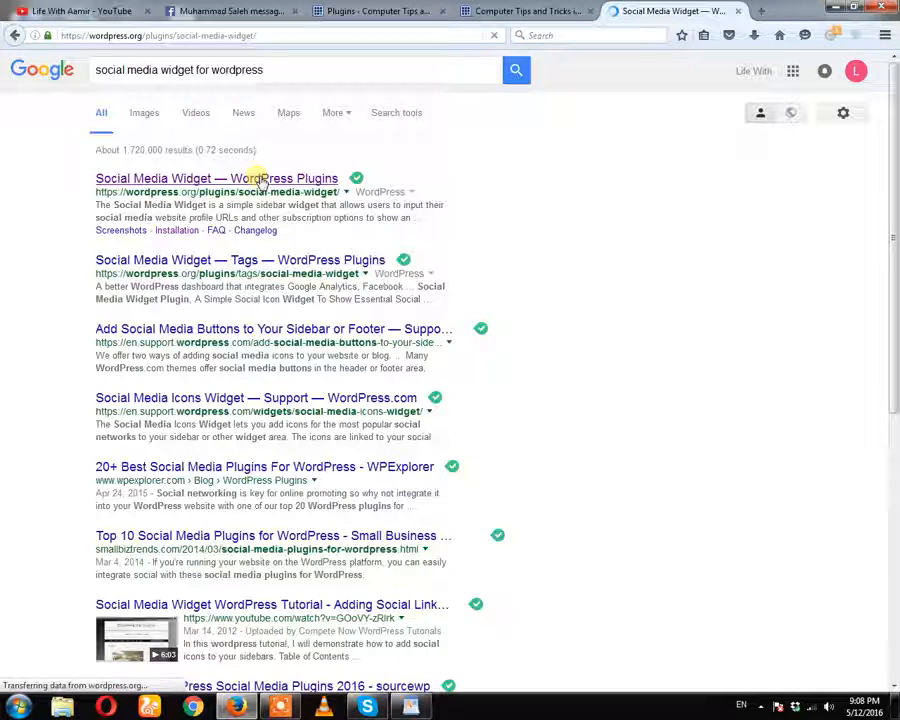
left_click(18, 34)
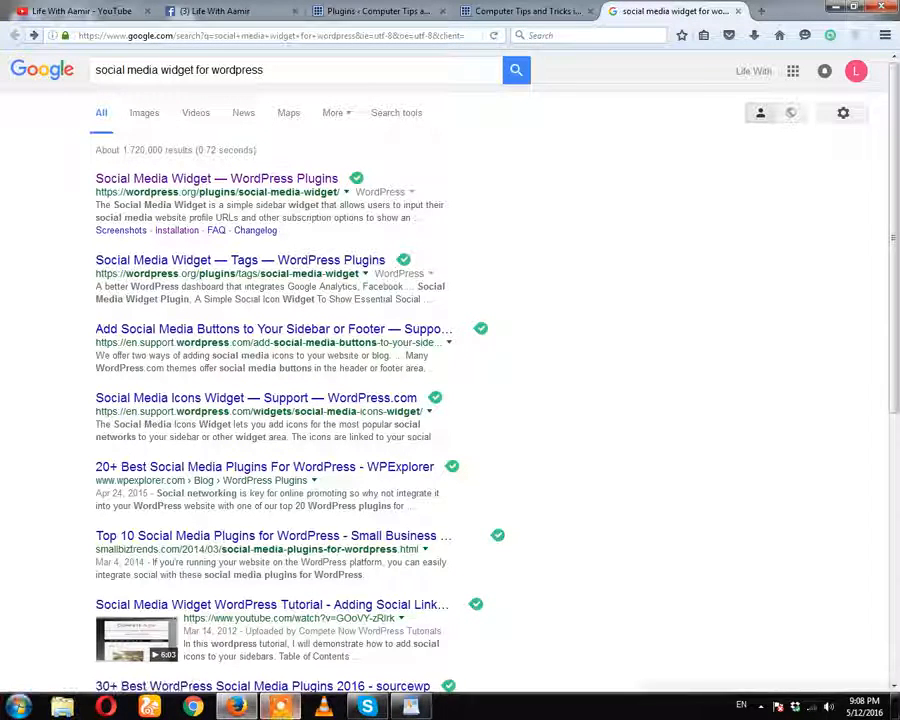
left_click(283, 706)
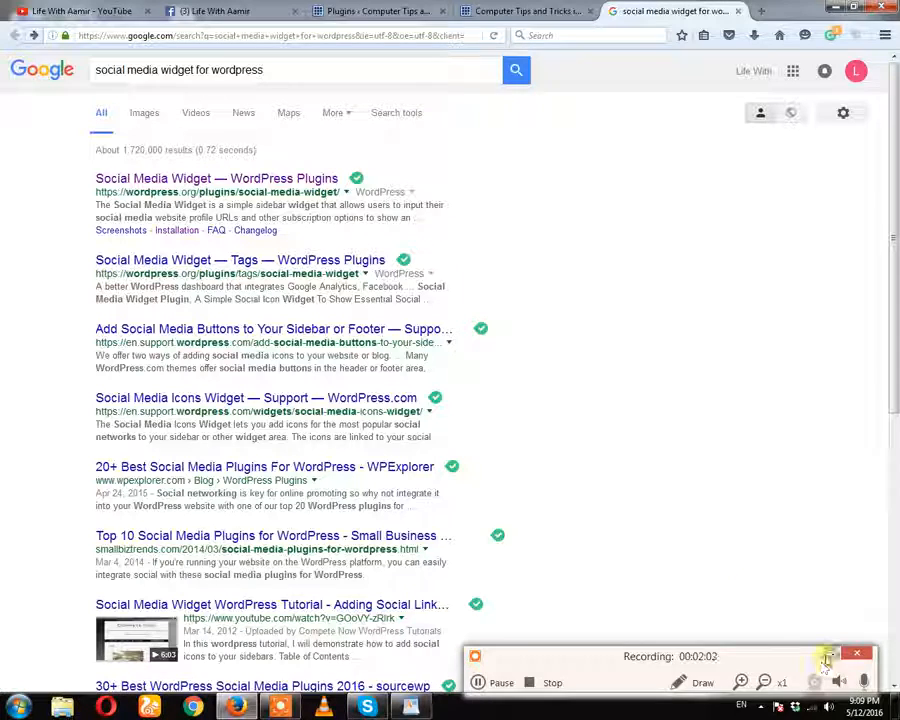
left_click(826, 657)
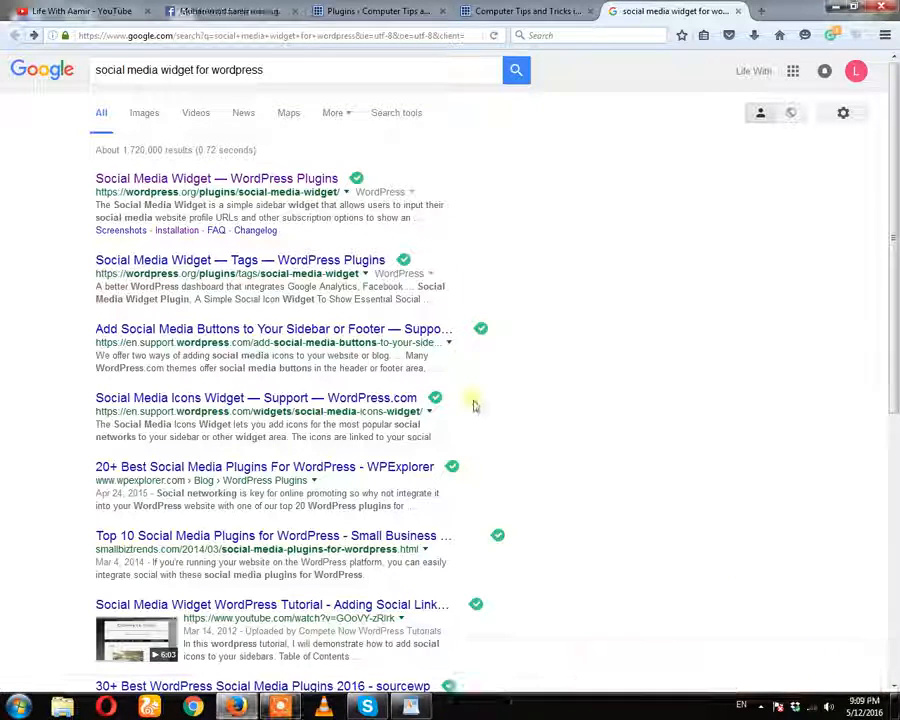
- Open the Social Media Widget page on WordPress.org and save the version 4.0.5 zip file to the computer
left_click(265, 181)
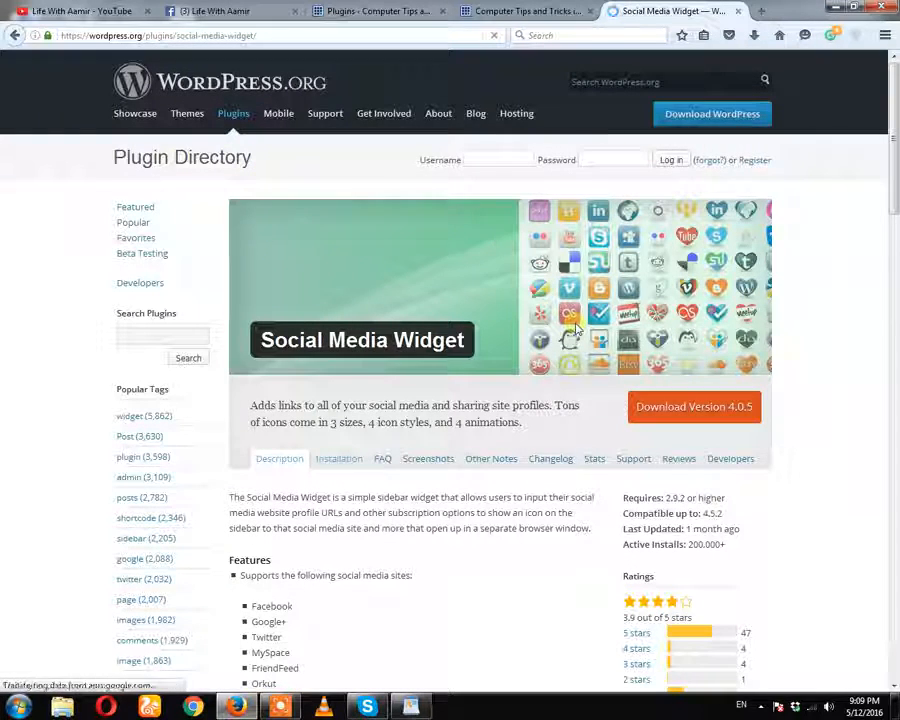
left_click(711, 419)
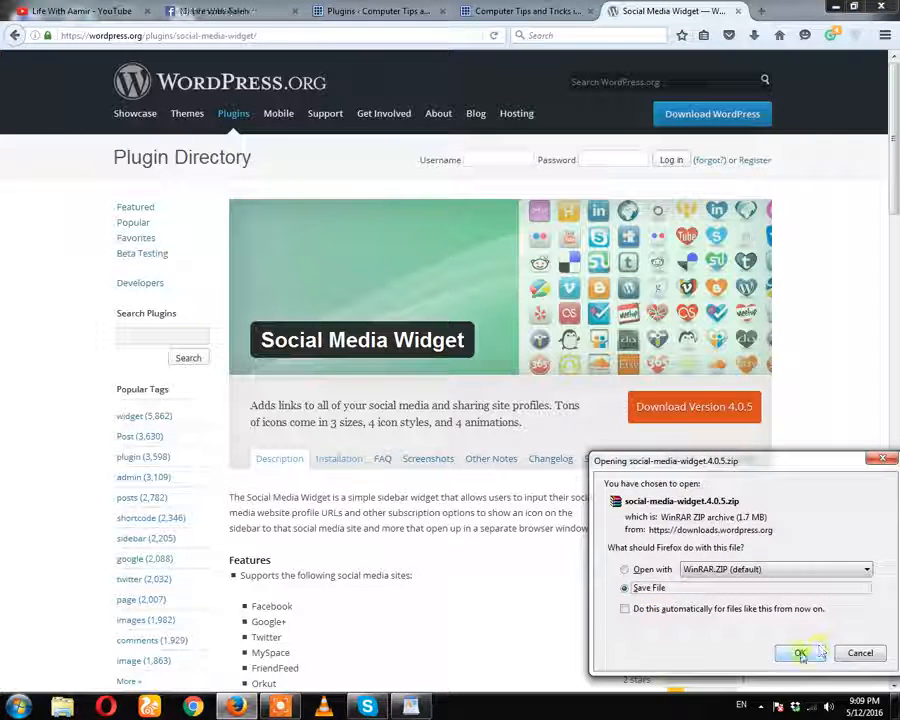
left_click(800, 652)
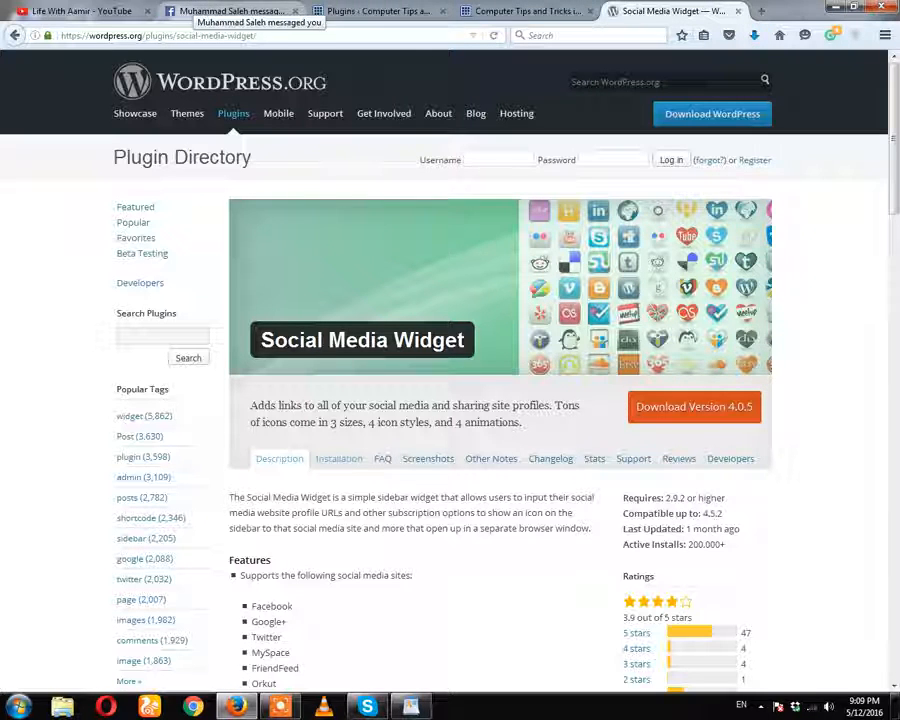
- Open the plugin upload form in the site's admin and choose social-media-widget.4.0.5(1).zip from the Downloads folder
left_click(378, 11)
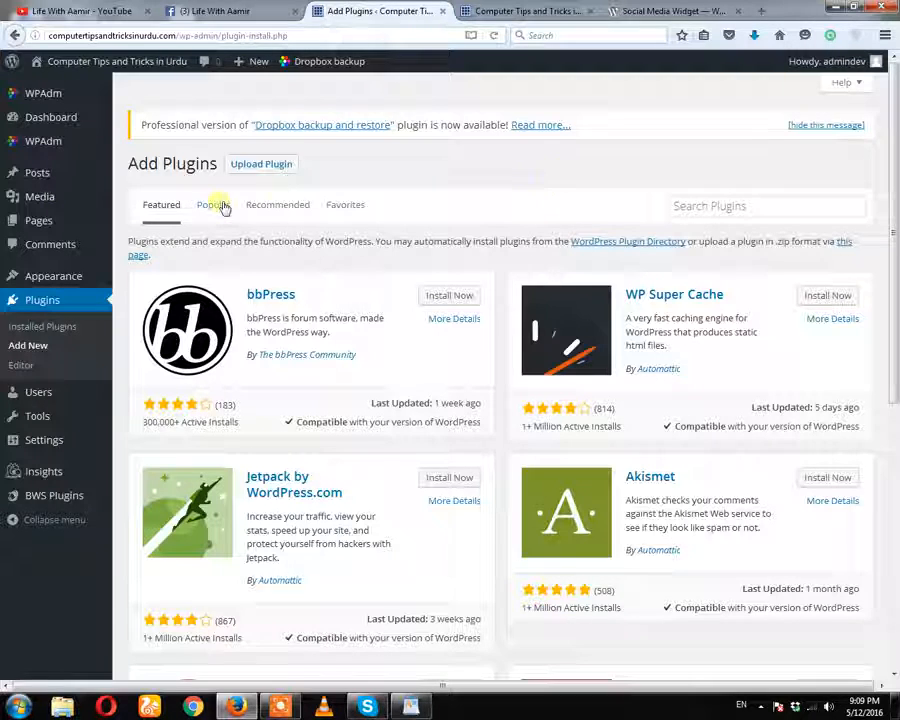
left_click(269, 169)
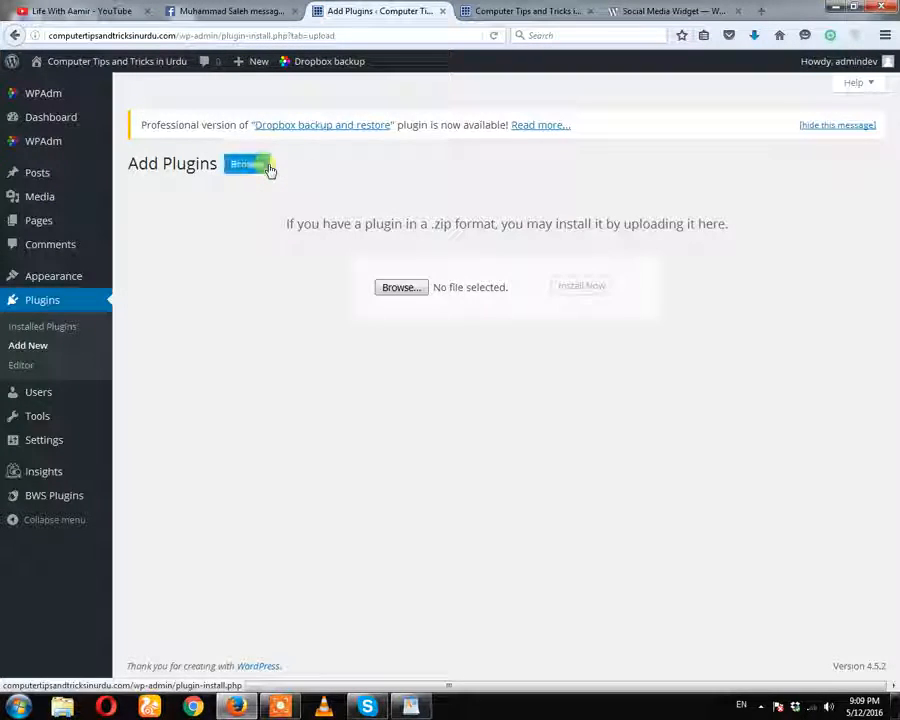
left_click(403, 288)
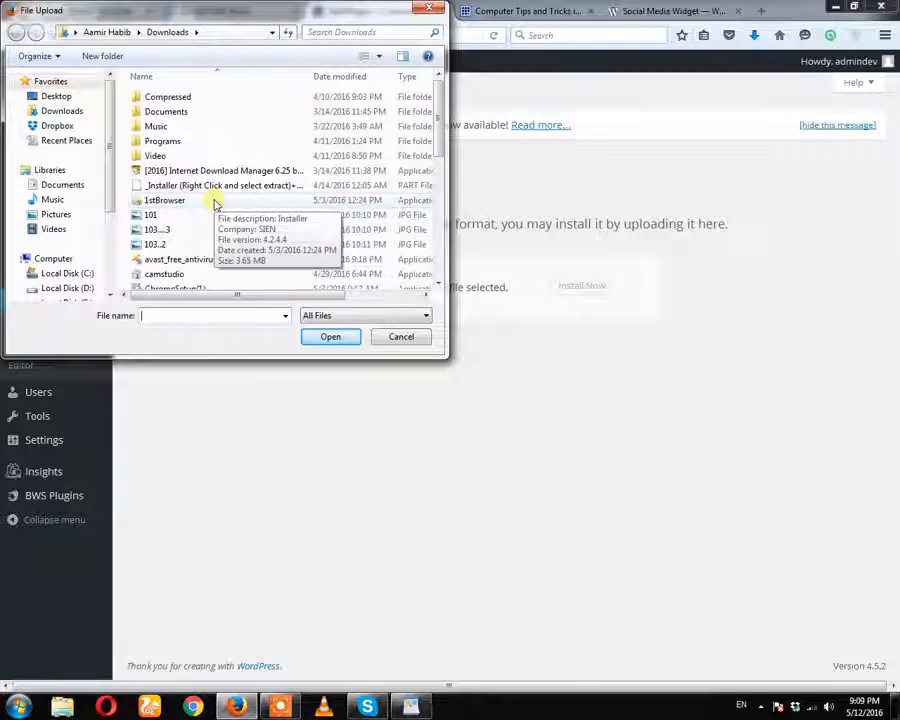
left_click(214, 204)
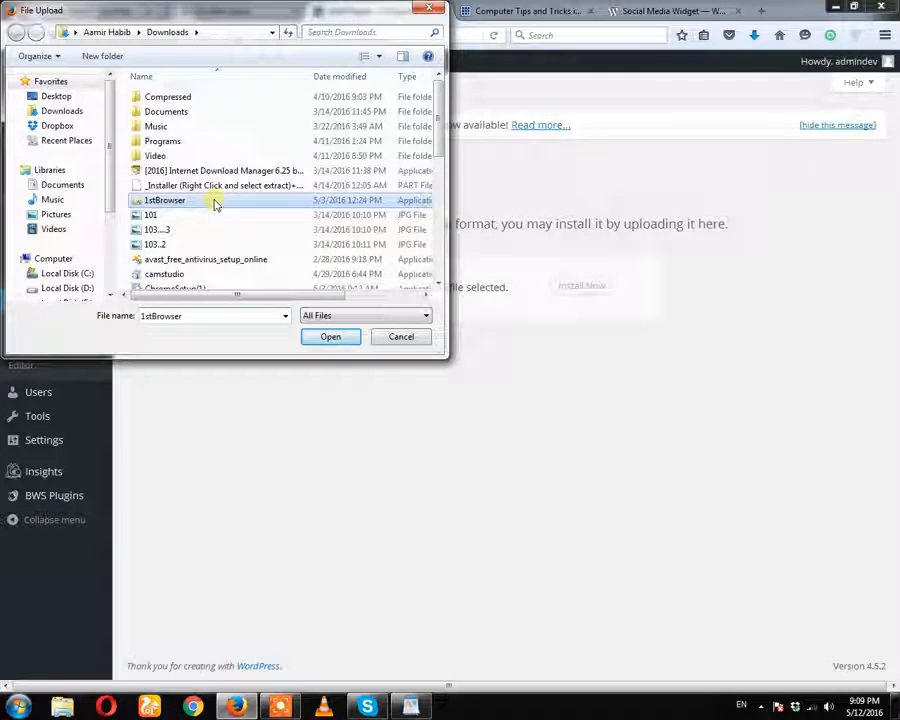
key("s")
key("s")
key("s")
key("s")
key("s")
key("s")
key("s")
key("s")
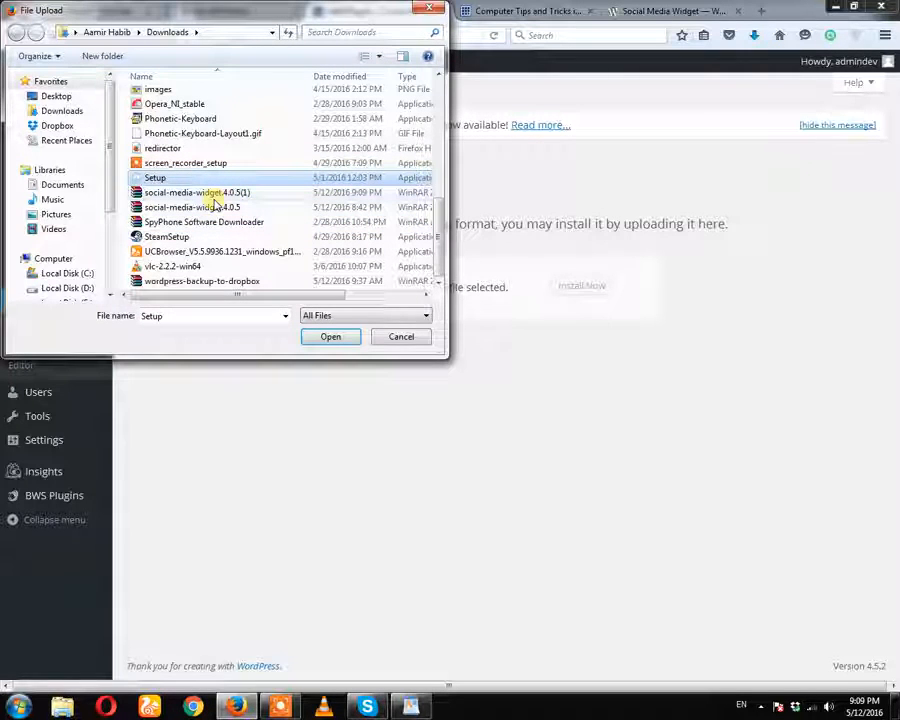
key("s")
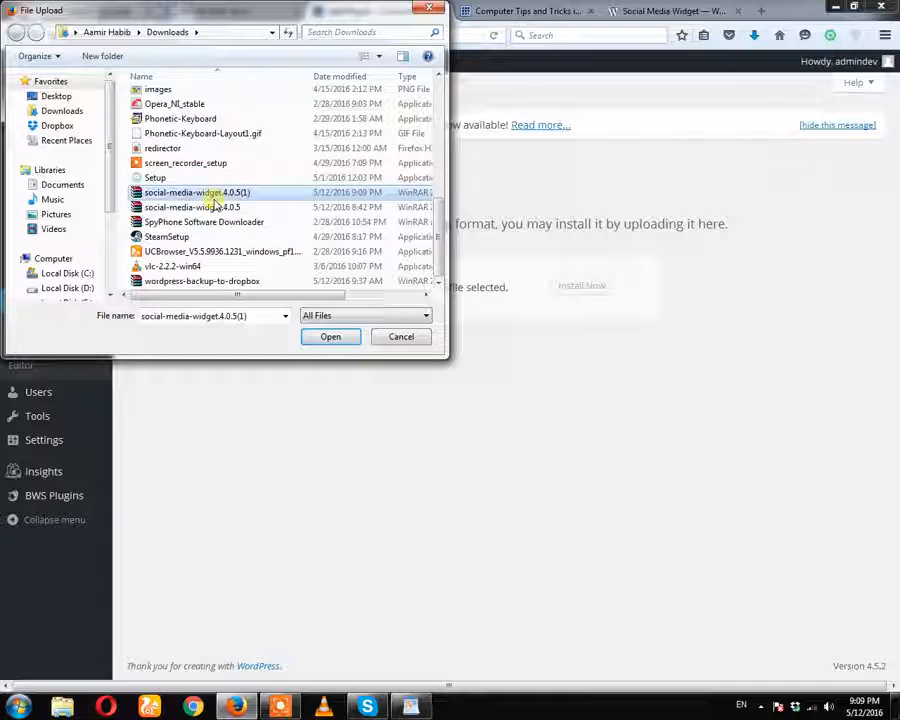
left_click(327, 336)
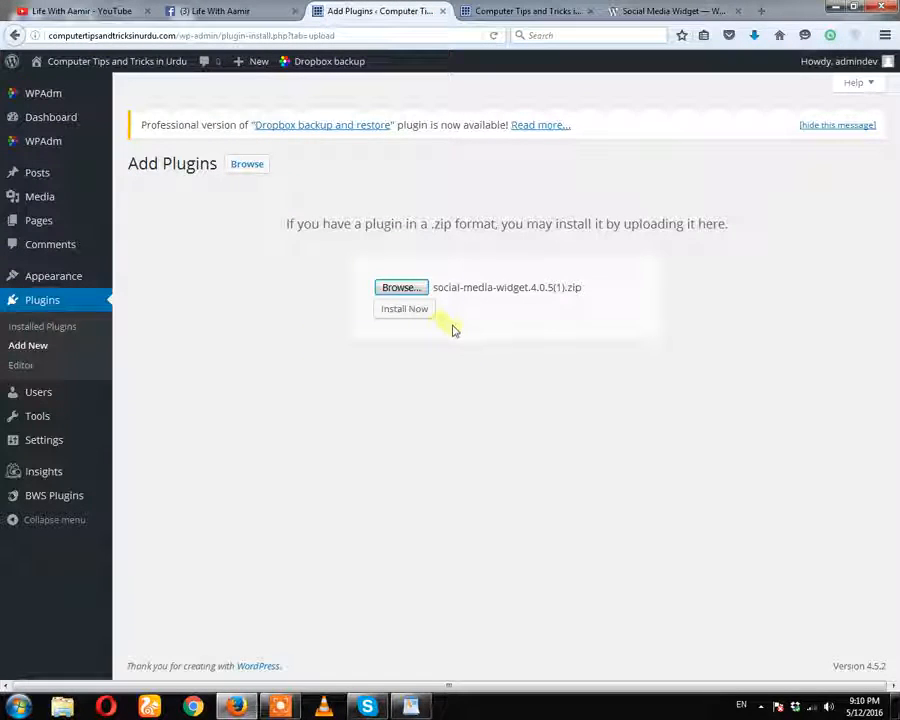
- Install the Social Media Widget plugin from the chosen zip file and activate it
left_click(414, 314)
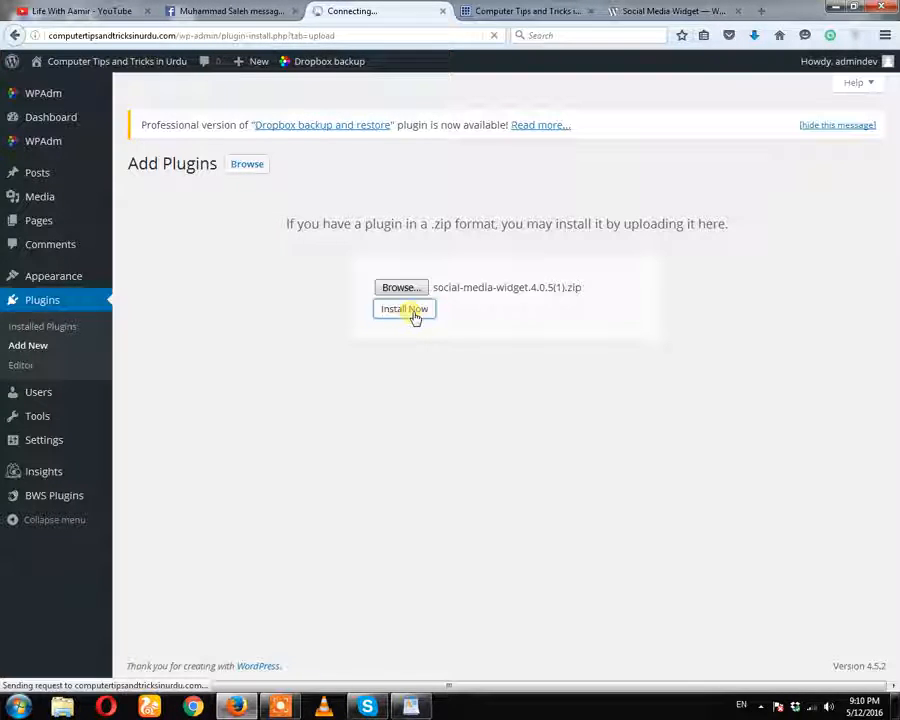
mouse_move(292, 712)
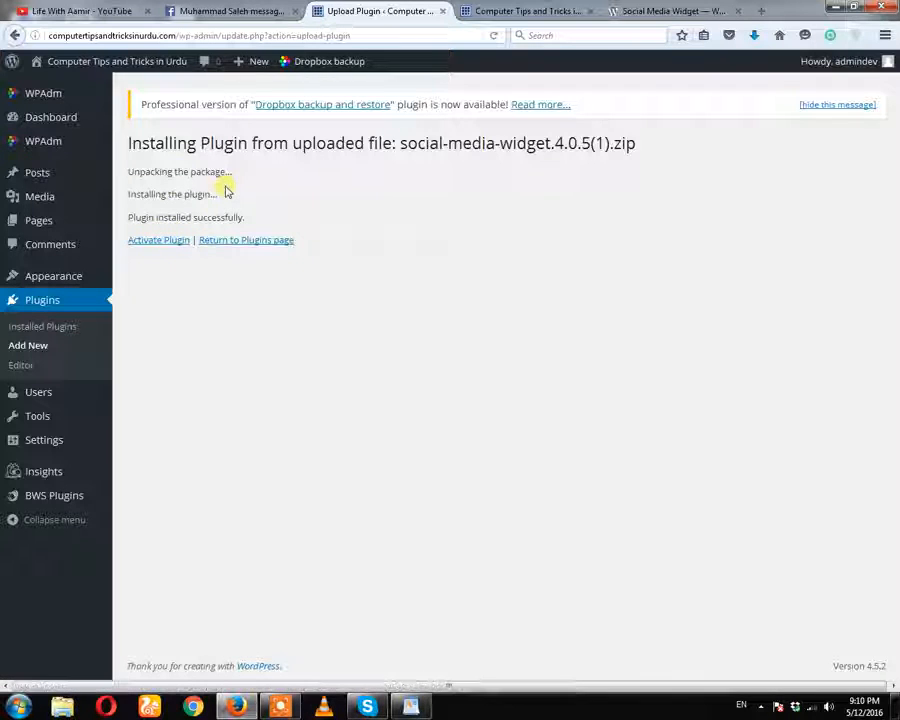
left_click(171, 246)
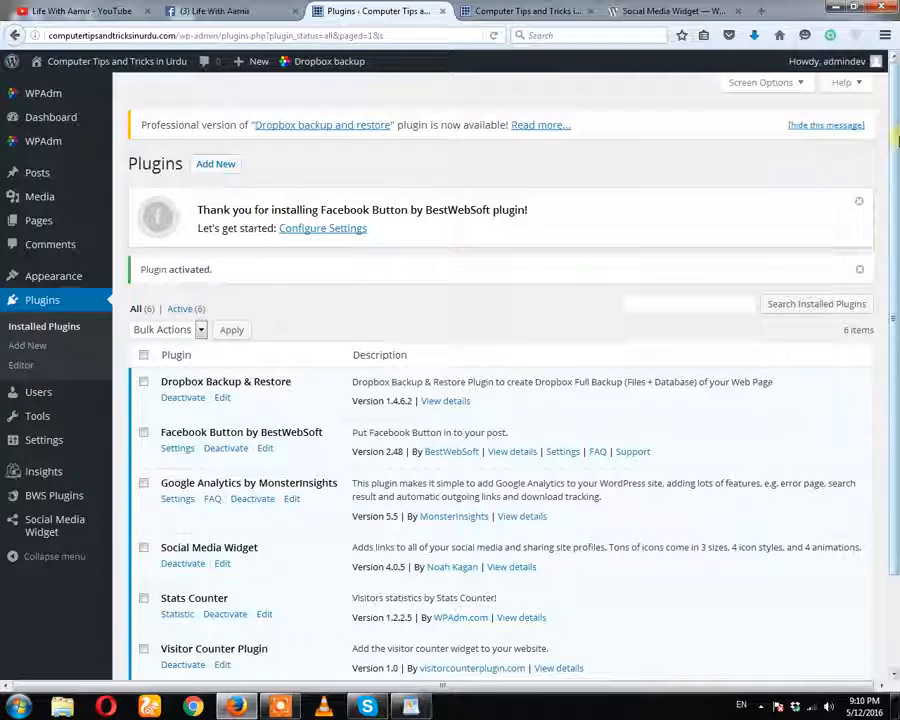
- Open the site's Widgets page and add a Social Media Widget as the first item in the Widget Area
scroll(897, 230, "down", 2)
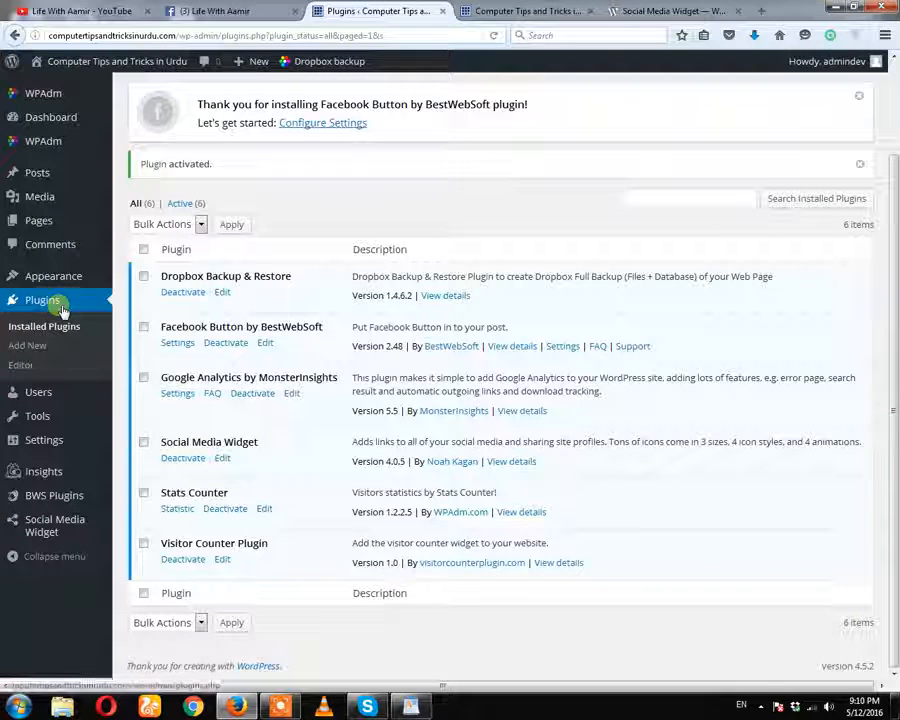
mouse_move(72, 286)
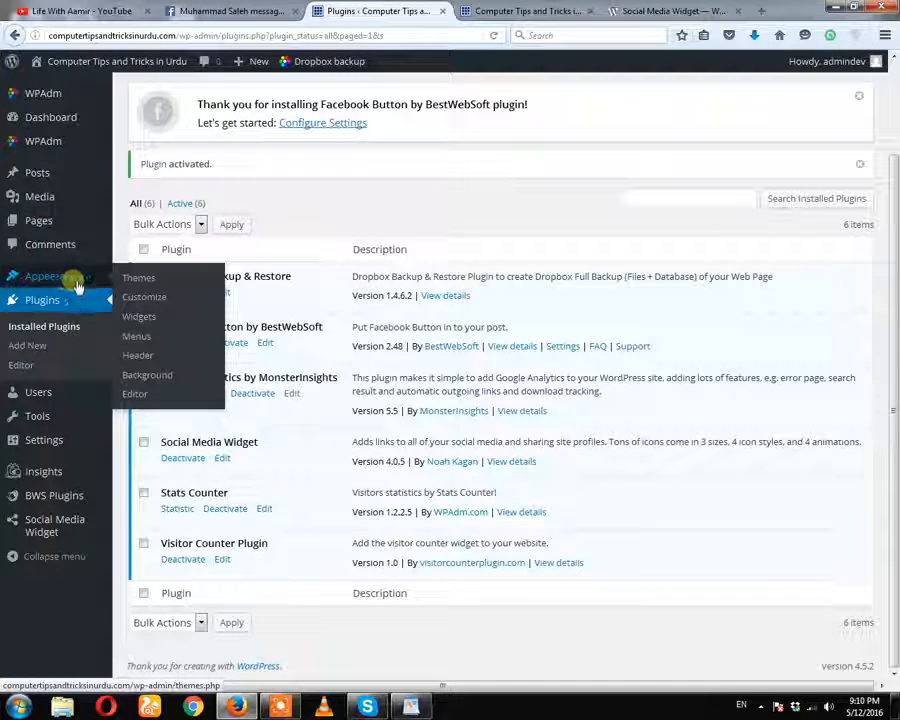
left_click(143, 317)
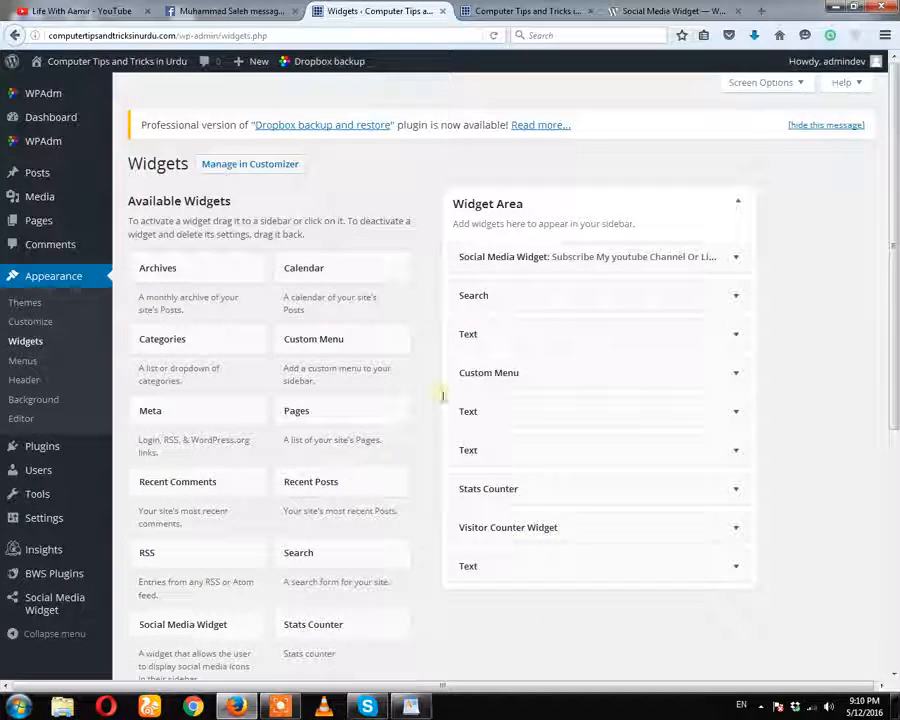
scroll(553, 376, "down", 3)
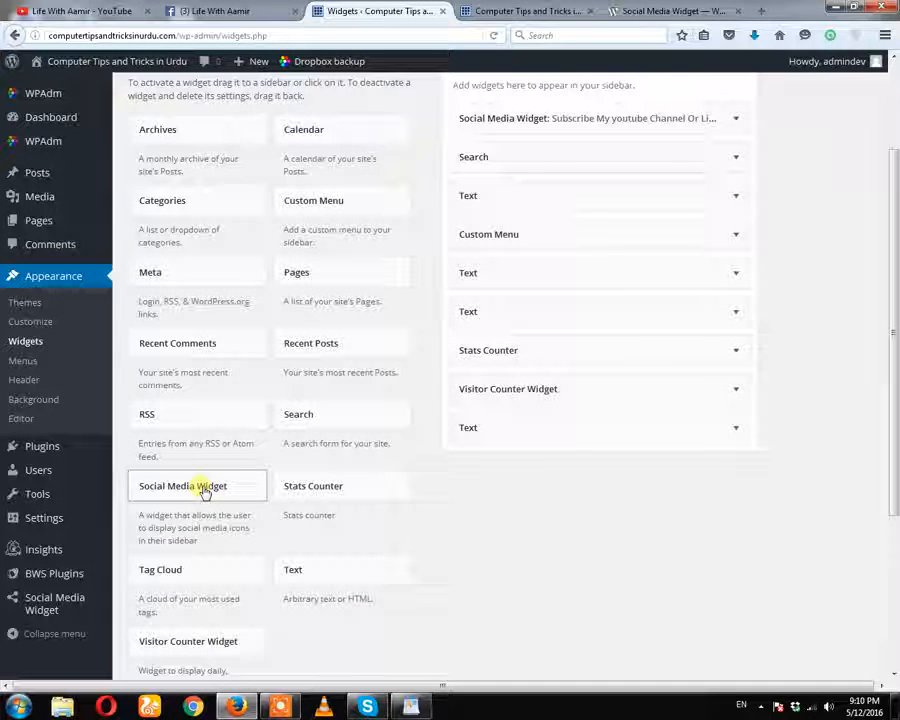
left_click_drag(278, 465, 518, 327)
left_click_drag(565, 280, 538, 115)
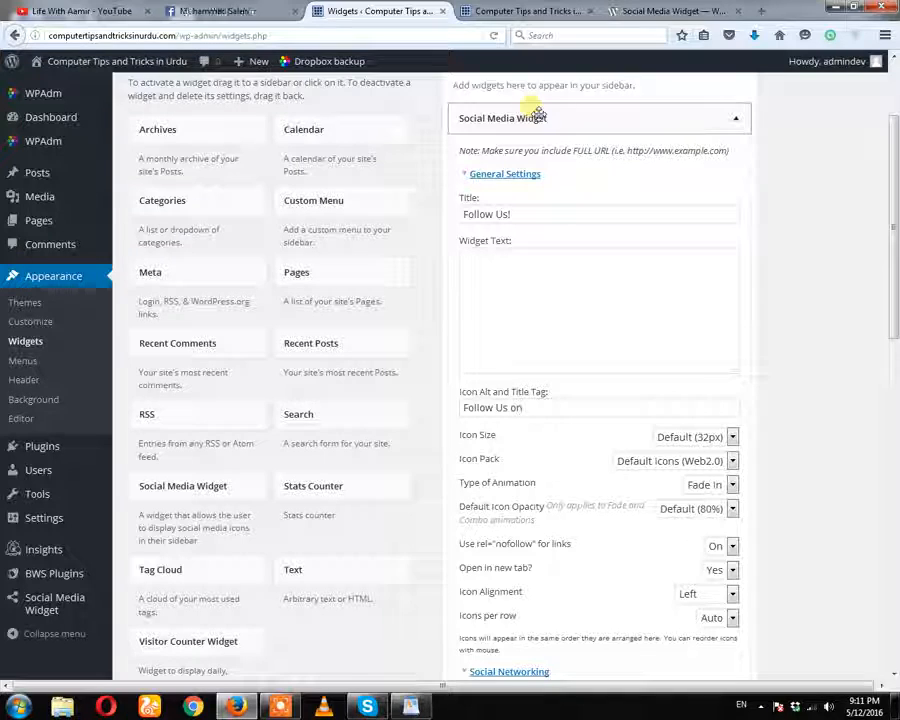
- Set the Social Media Widget's title to "Subscribe My Youtube Channel Or Like My Facebook Page"
left_click(544, 224)
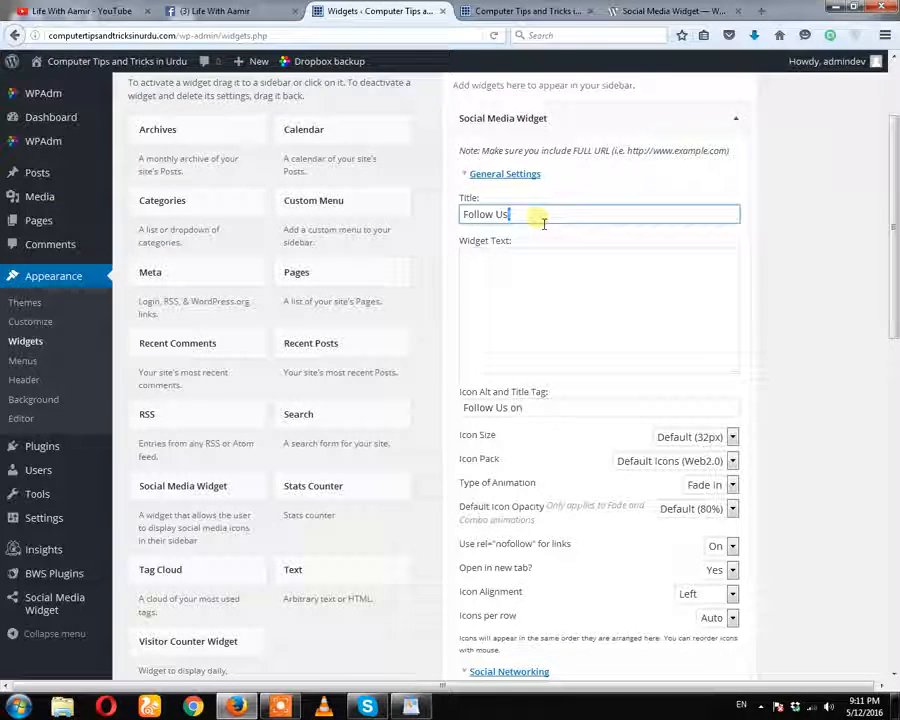
key("ctrl+a")
key("BackSpace")
type("S")
type("i")
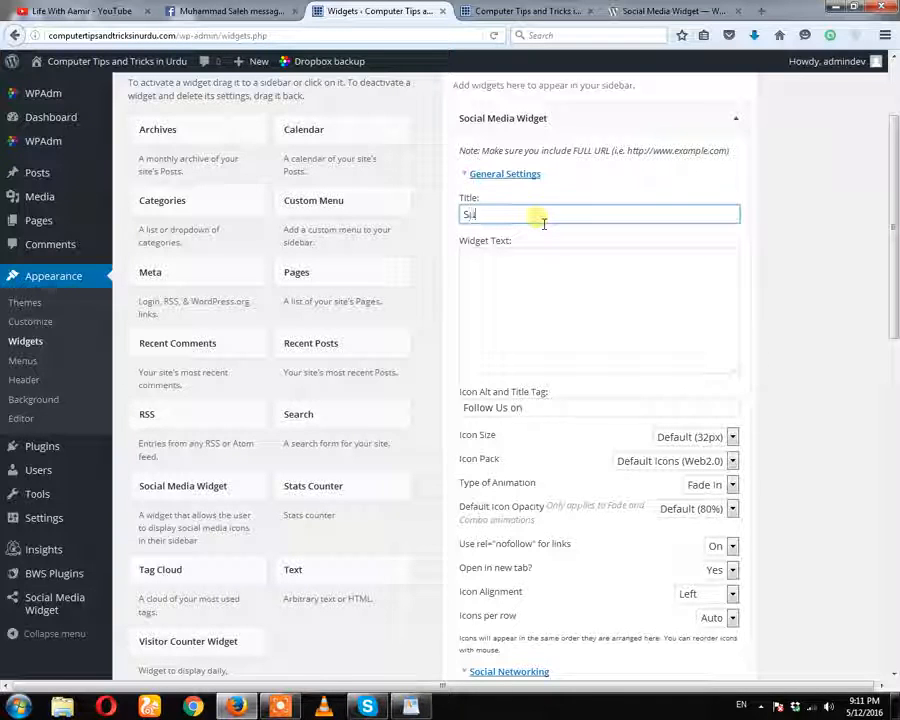
type("bs")
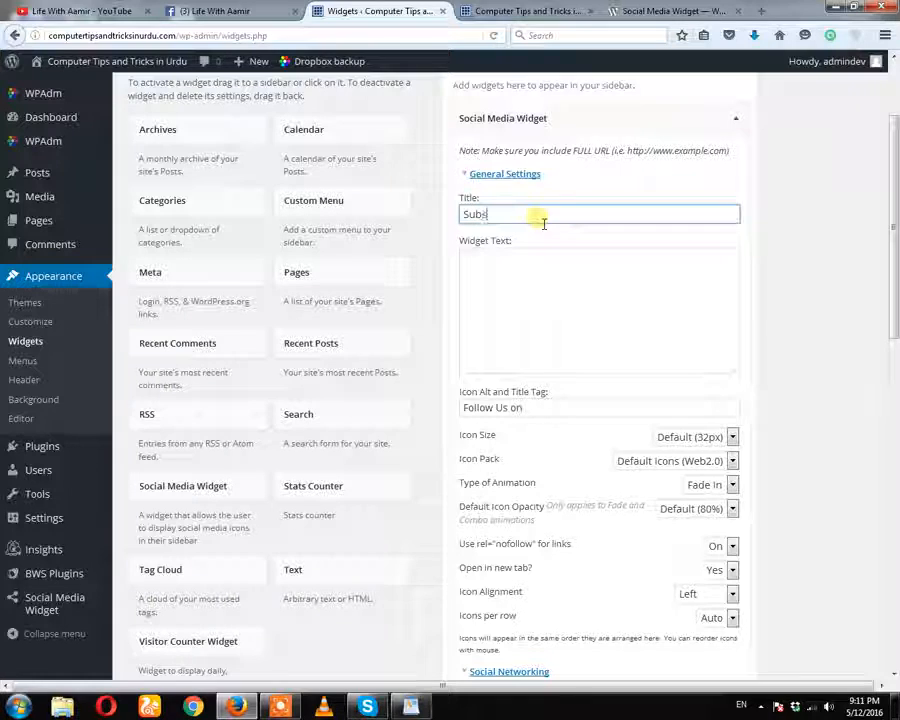
type("cribe")
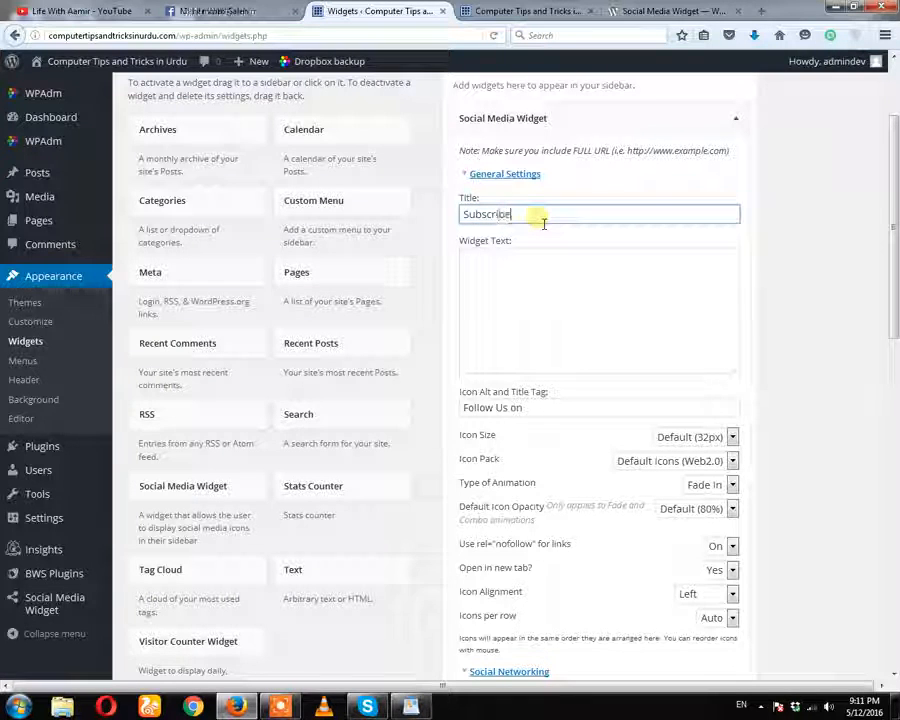
type(" My Youtube Channel Or Lik")
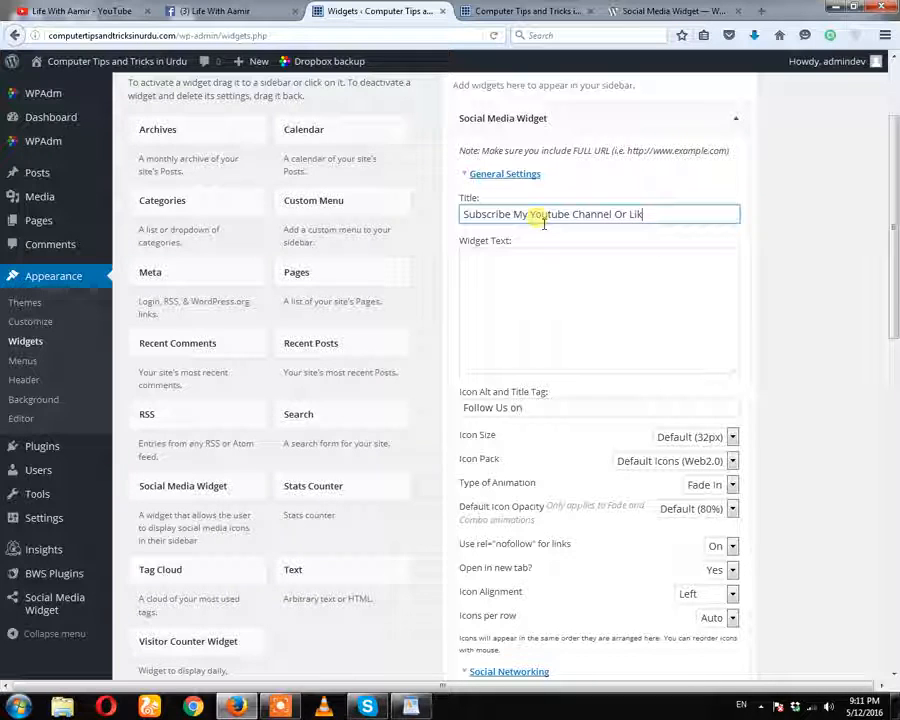
type("e My ")
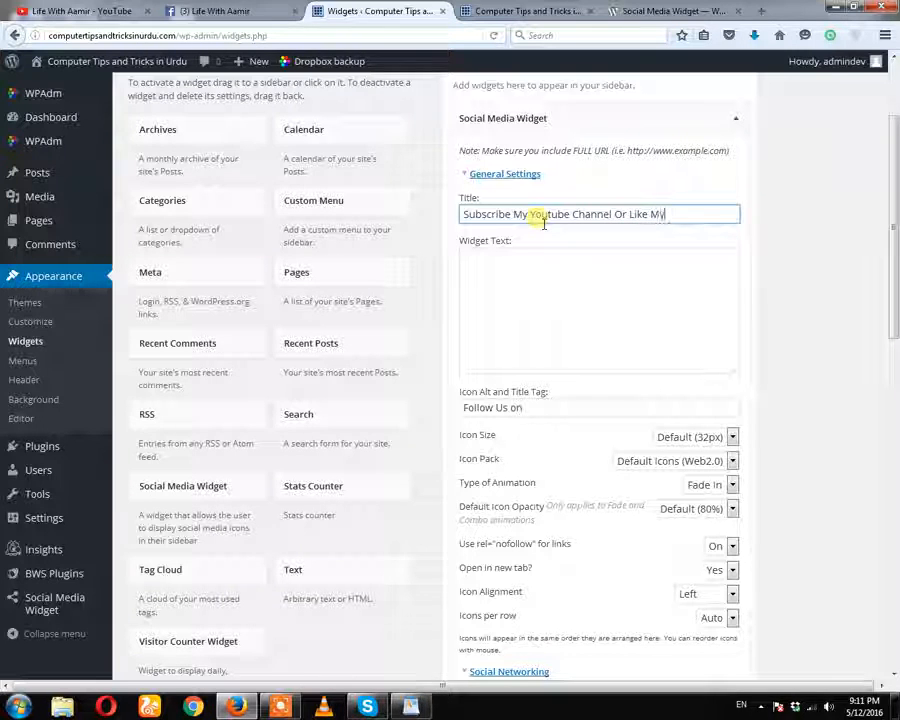
type("Face")
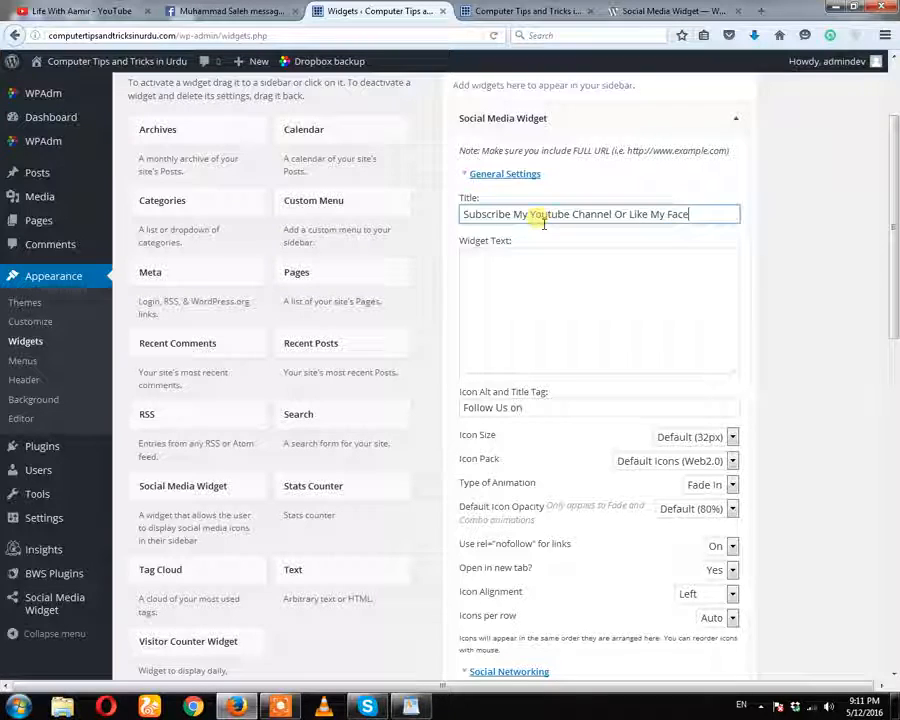
type("book Page")
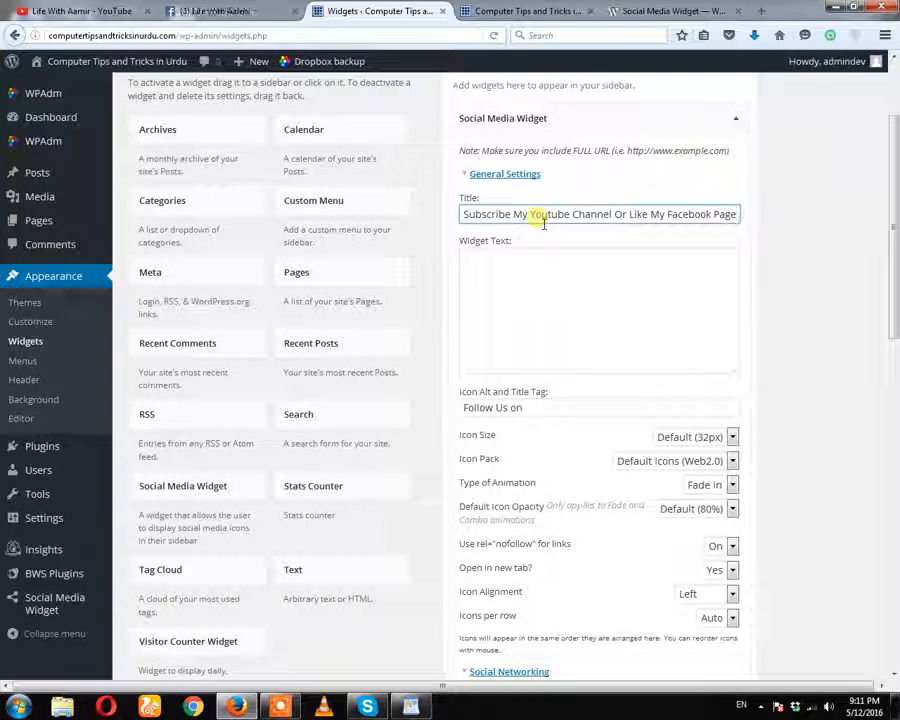
- Replace "Like" with "Join" in the widget title and change the word back to "Like"
double_click(633, 223)
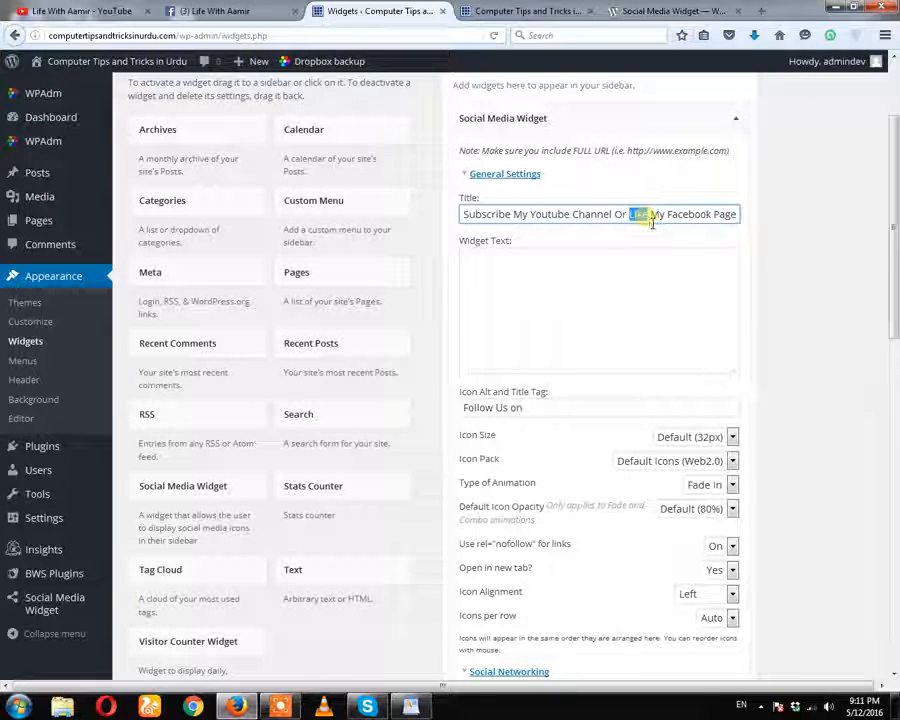
type("Jo")
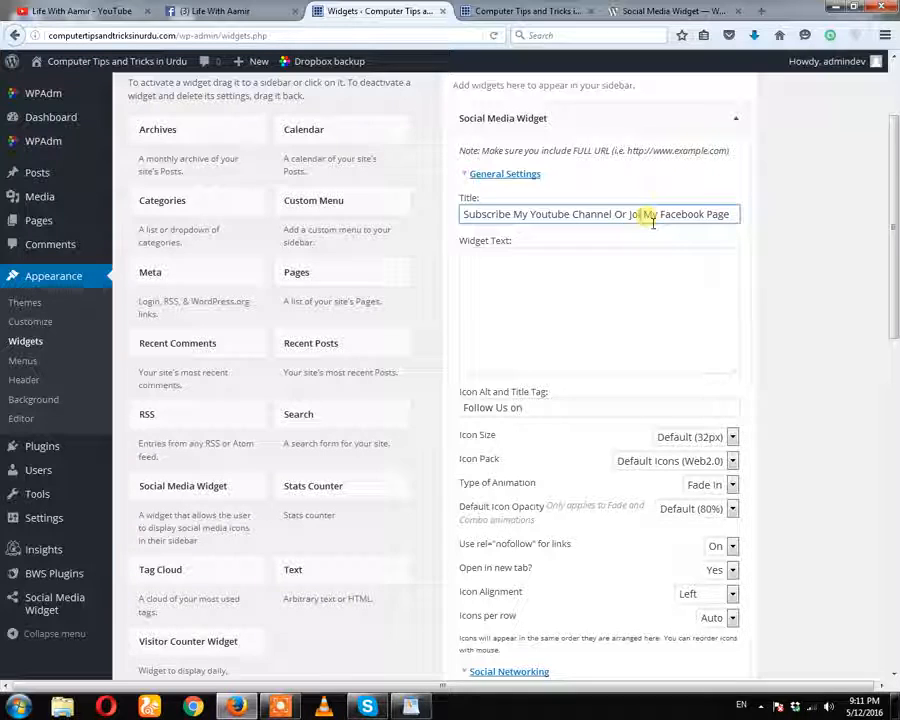
type("in")
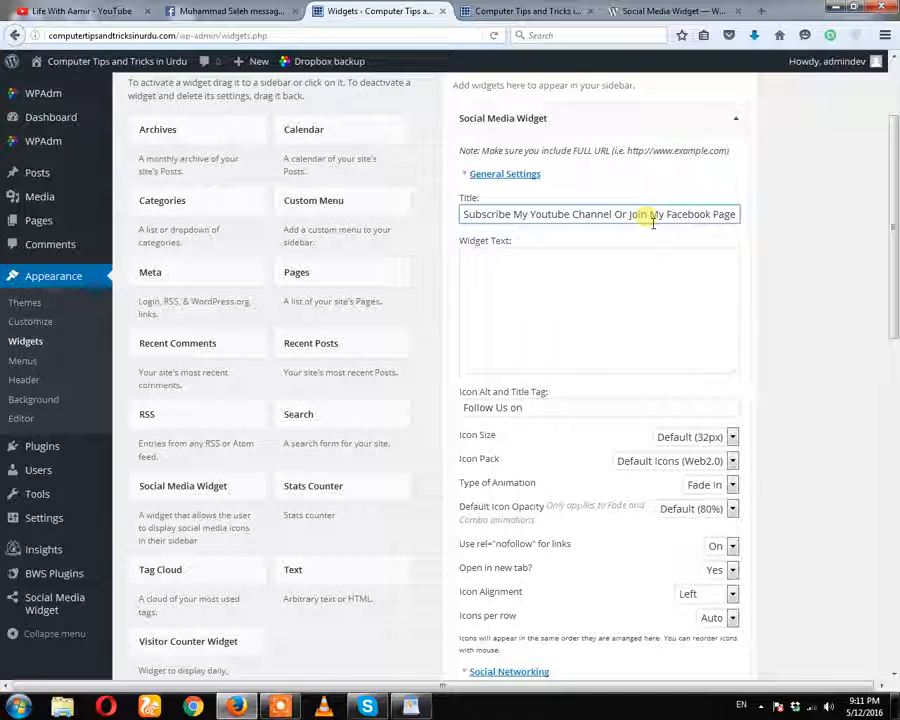
key("BackSpace")
key("BackSpace")
key("BackSpace")
key("BackSpace")
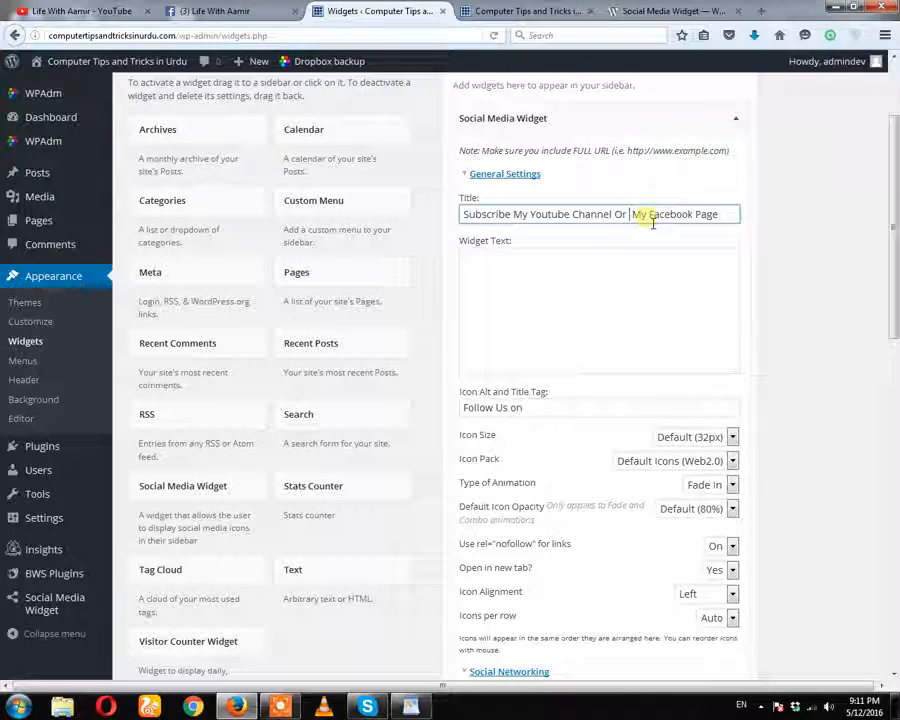
type("Like")
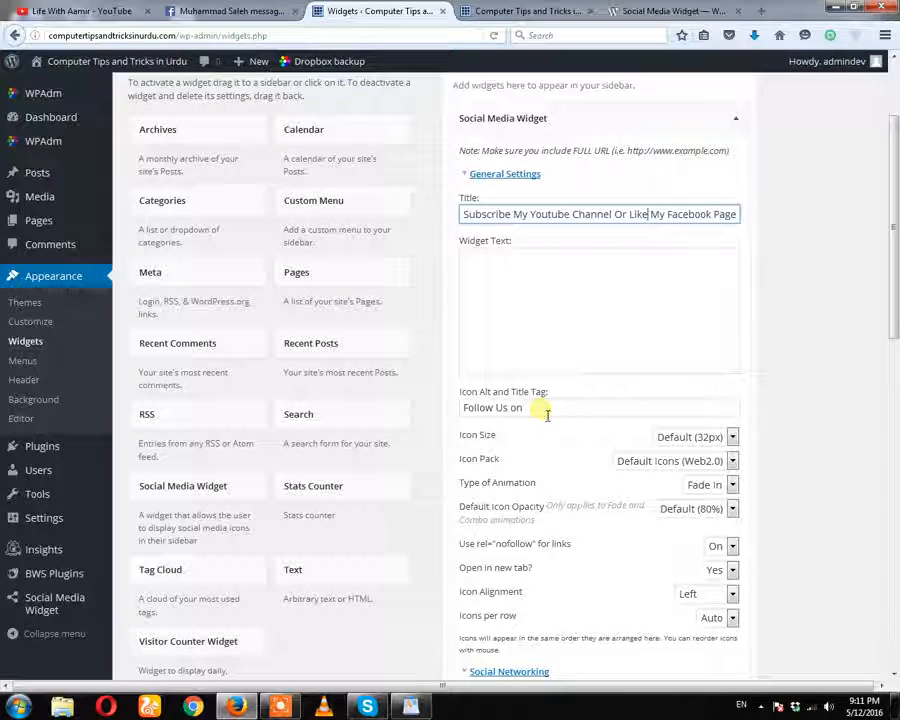
- Set the widget's icon alt and title tag to "Click" and the icon size to 64px
left_click_drag(547, 412, 427, 405)
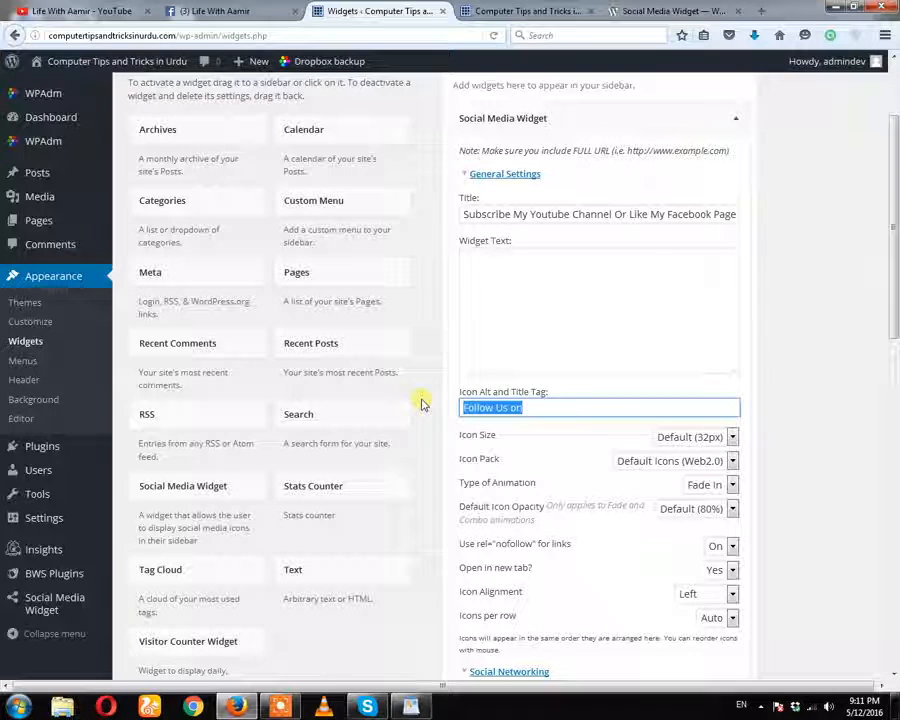
type("Click")
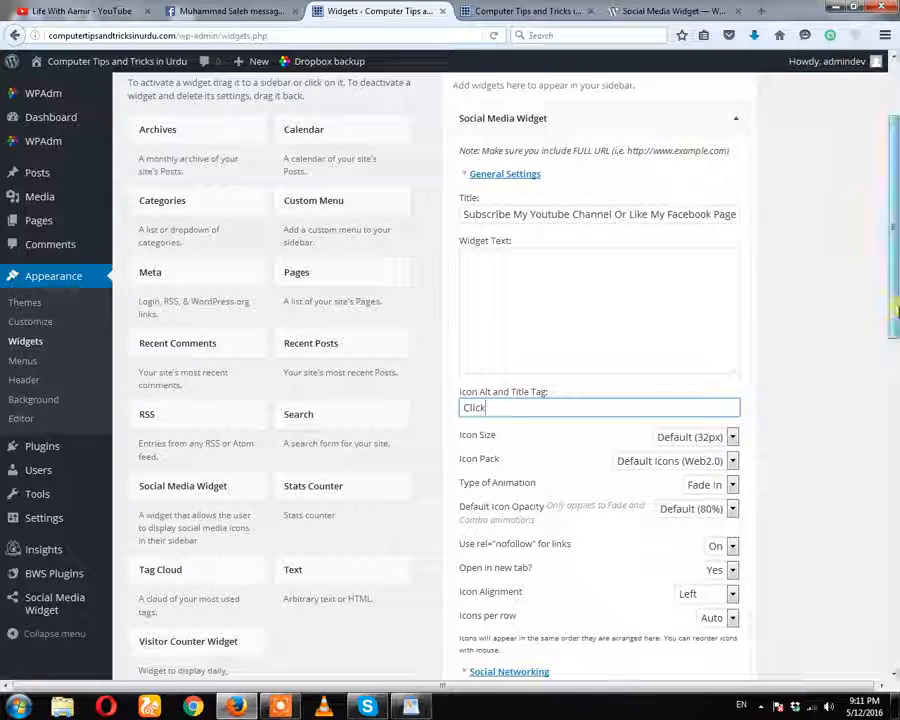
scroll(630, 220, "down", 3)
left_click(721, 234)
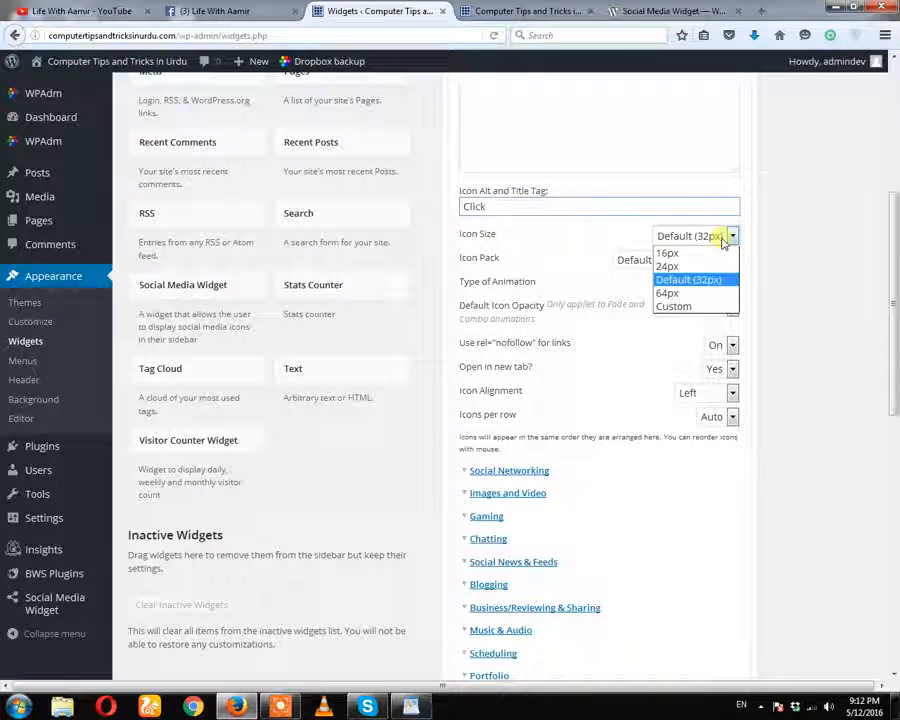
left_click(694, 294)
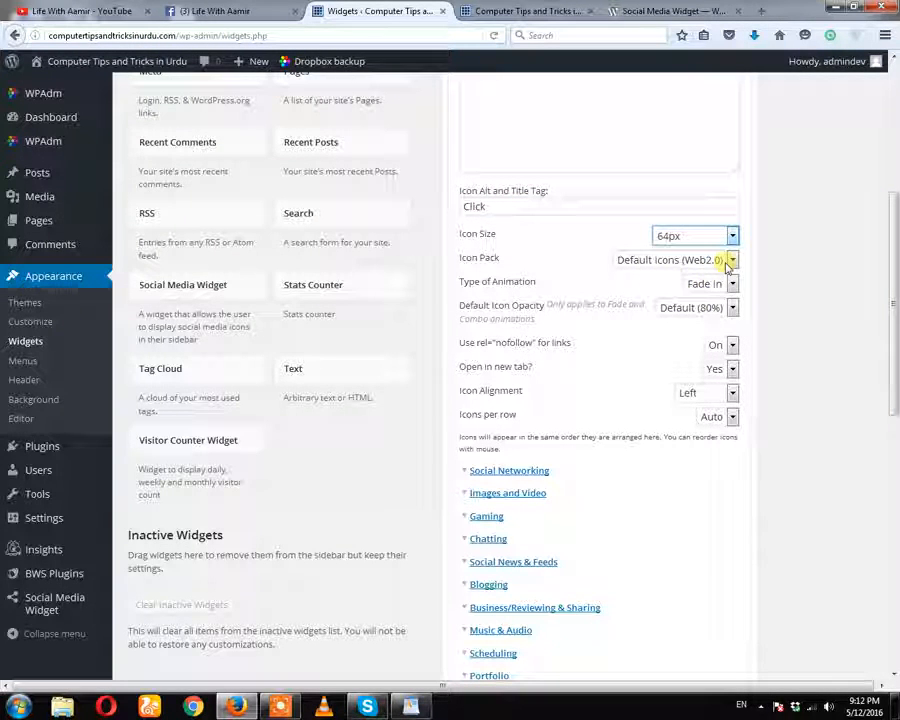
- Set the widget's default icon opacity to 100% and the icon alignment to Centered
left_click(724, 260)
left_click(757, 291)
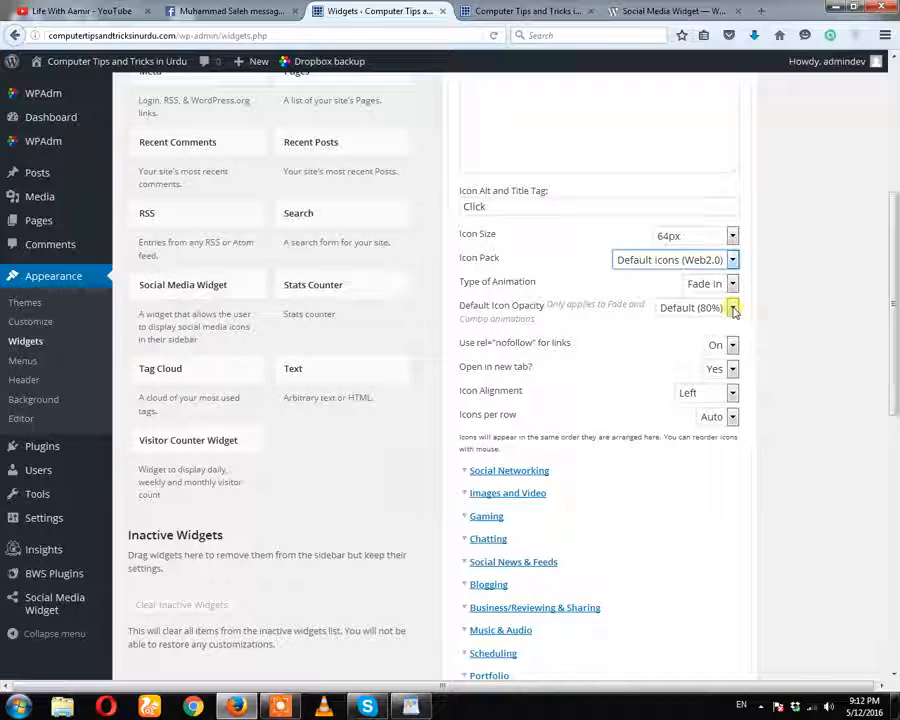
left_click(732, 307)
left_click(669, 393)
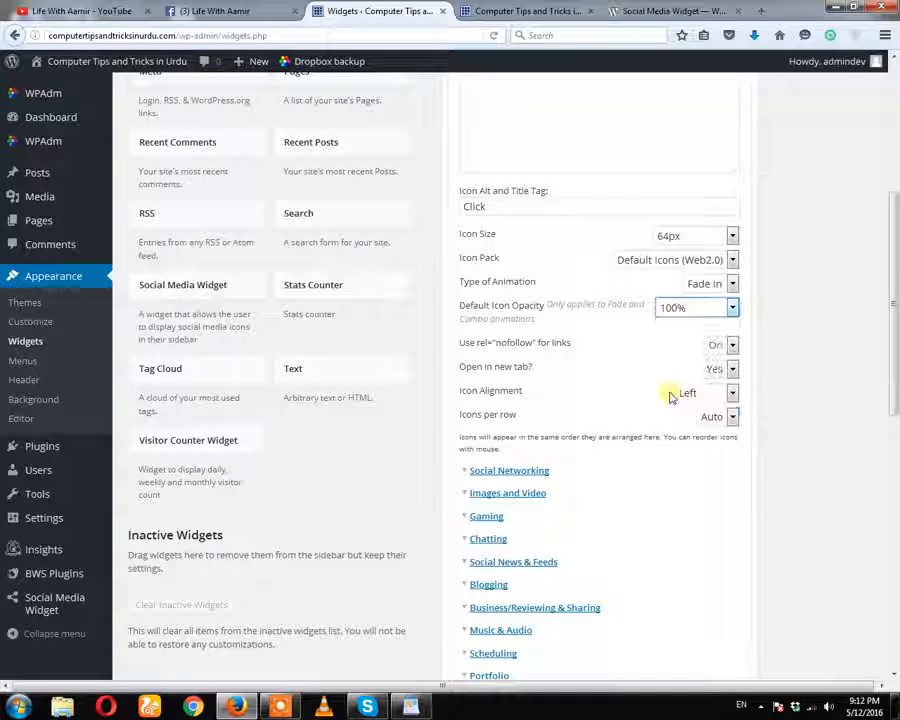
scroll(897, 323, "down", 2)
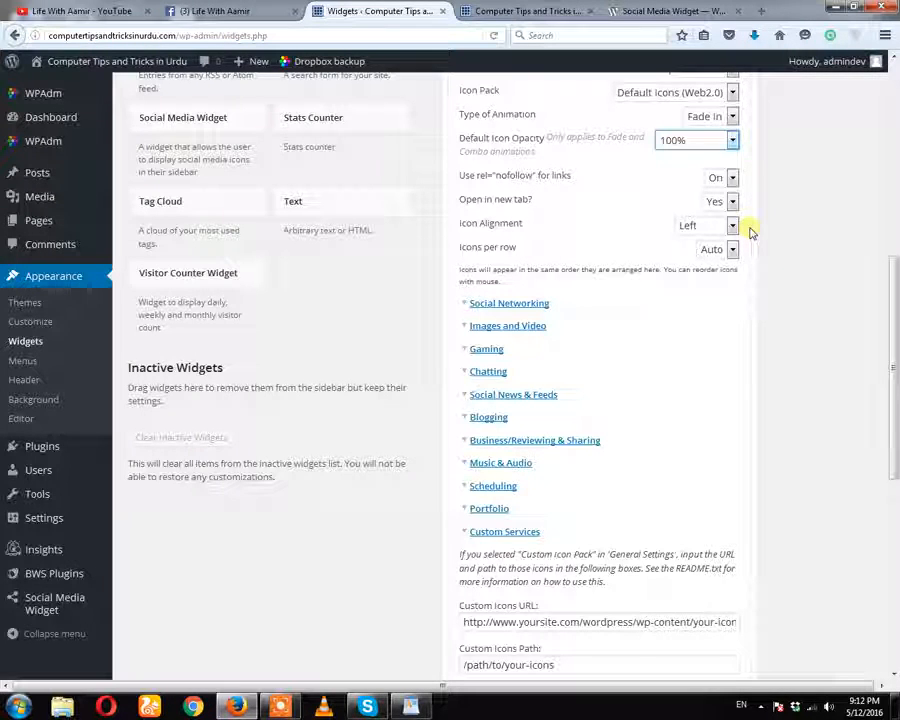
left_click(699, 228)
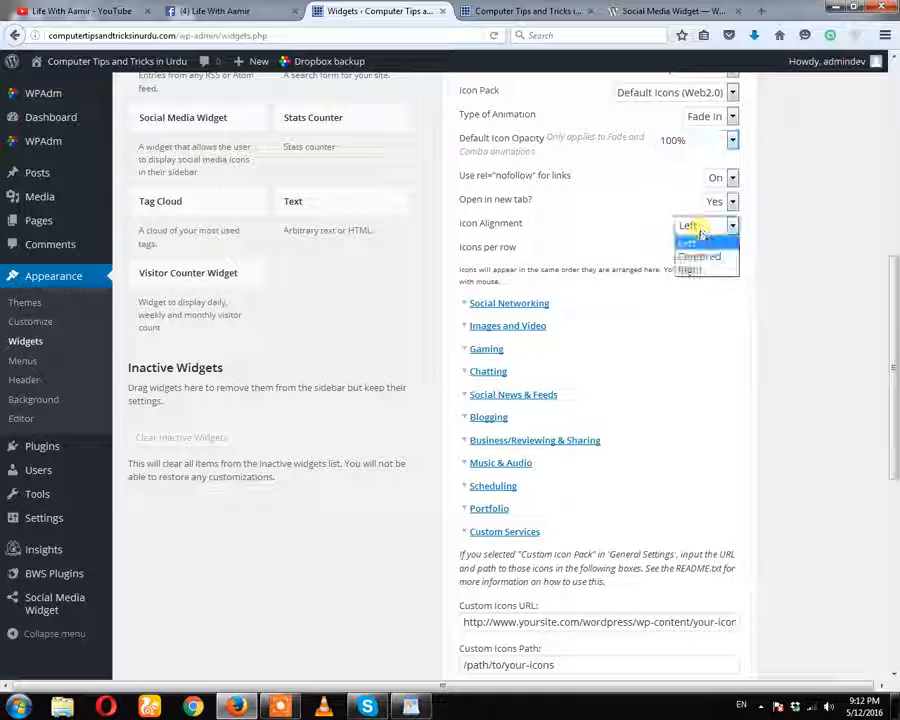
left_click(696, 257)
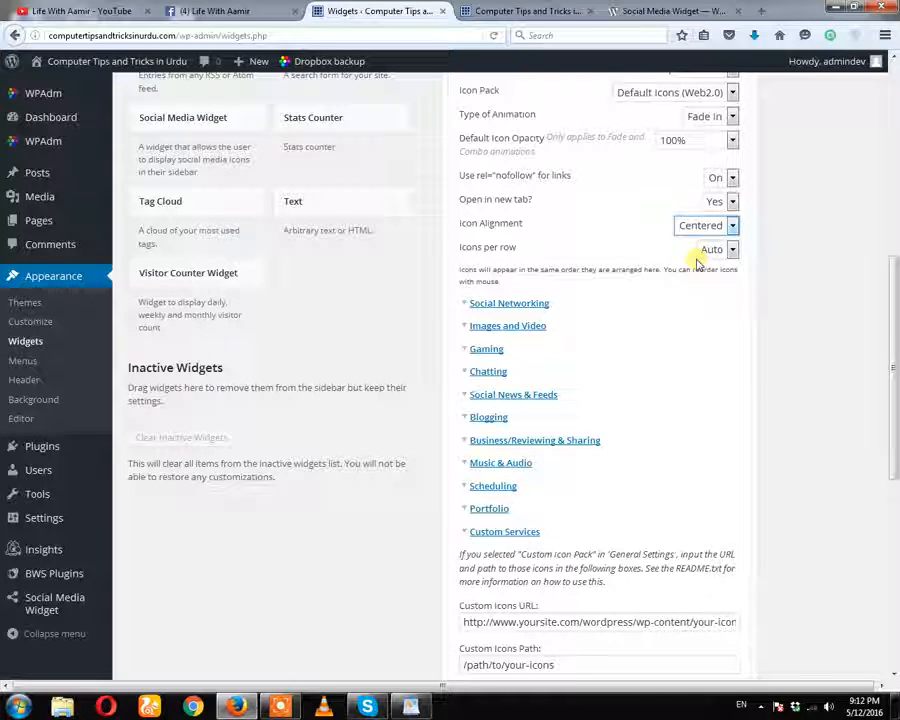
left_click(712, 228)
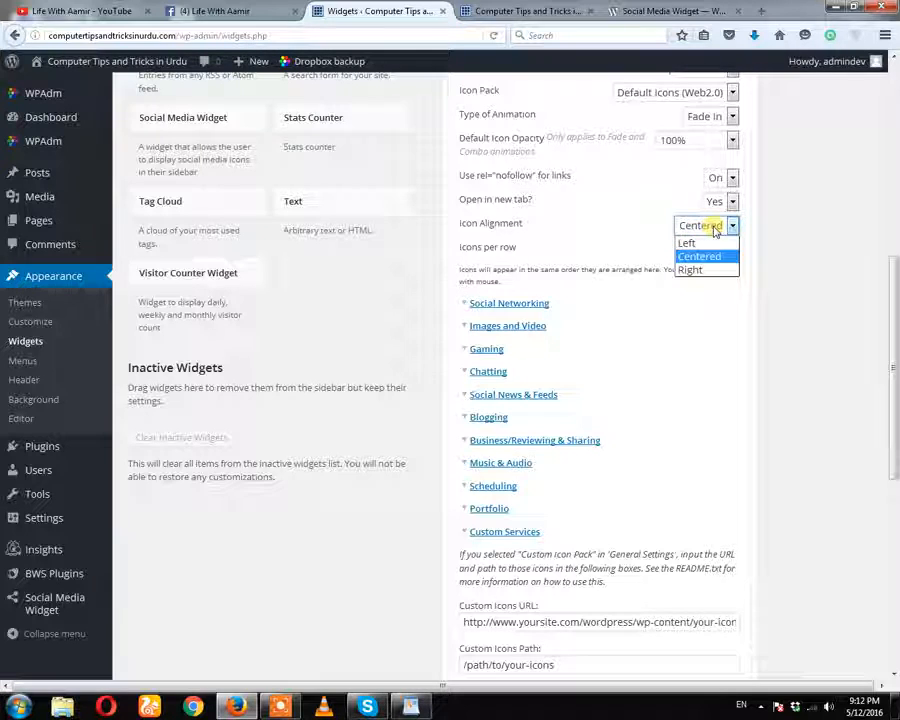
left_click(787, 231)
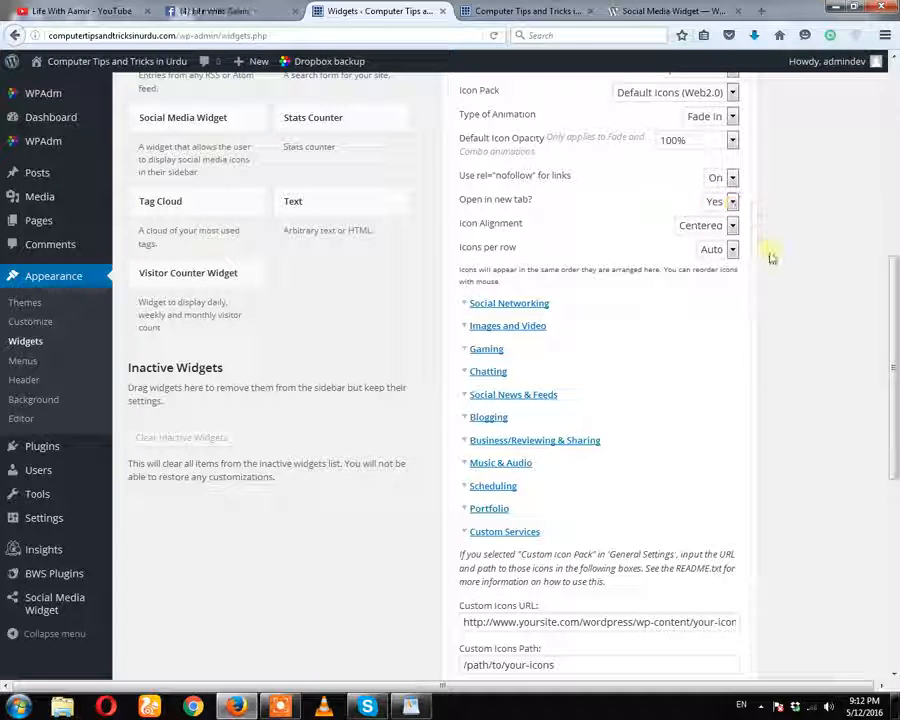
- Expand the Social Networking settings and fill in the Facebook URL with the address copied from the open Facebook page
left_click(531, 311)
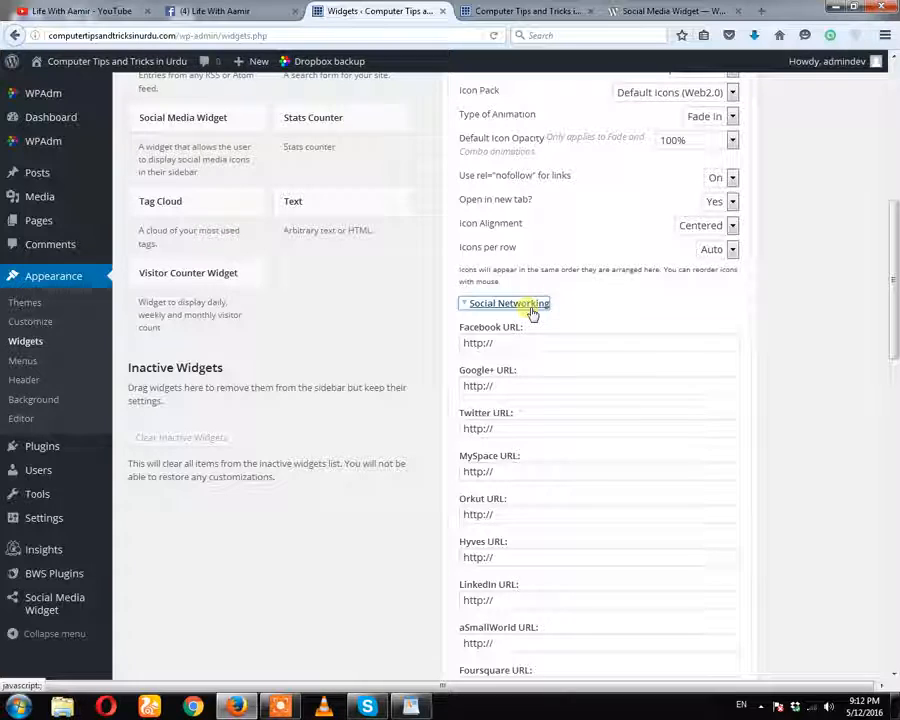
left_click(215, 12)
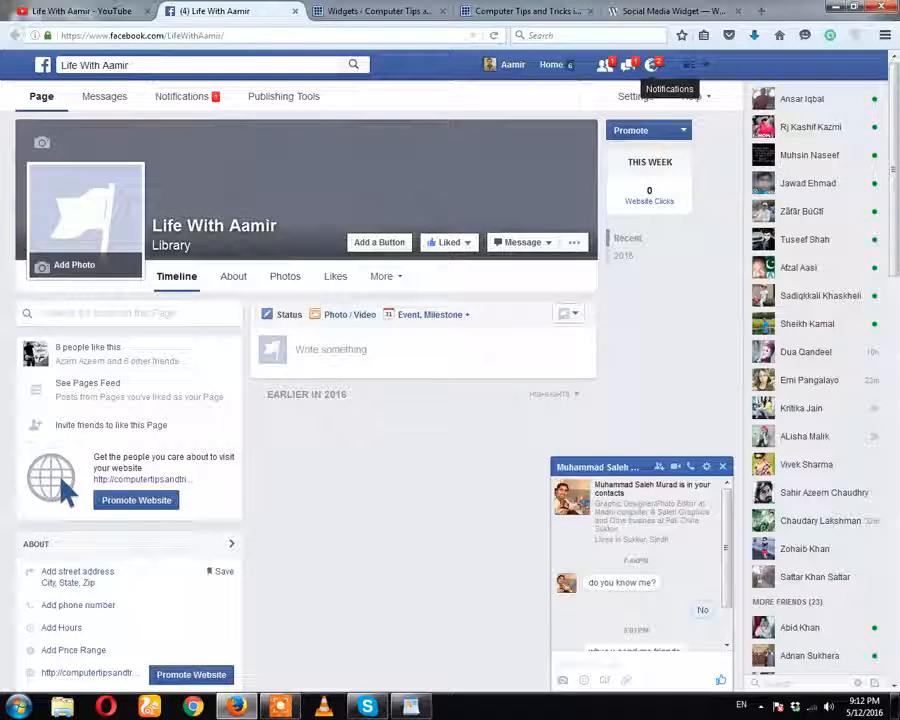
left_click_drag(224, 35, 57, 38)
key("ctrl+c")
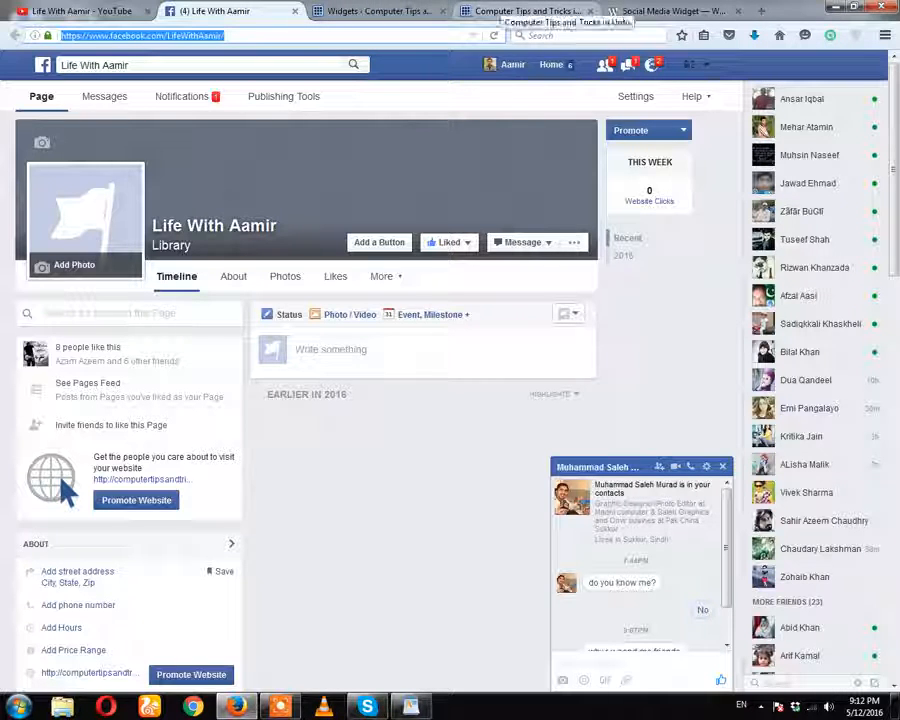
left_click(380, 11)
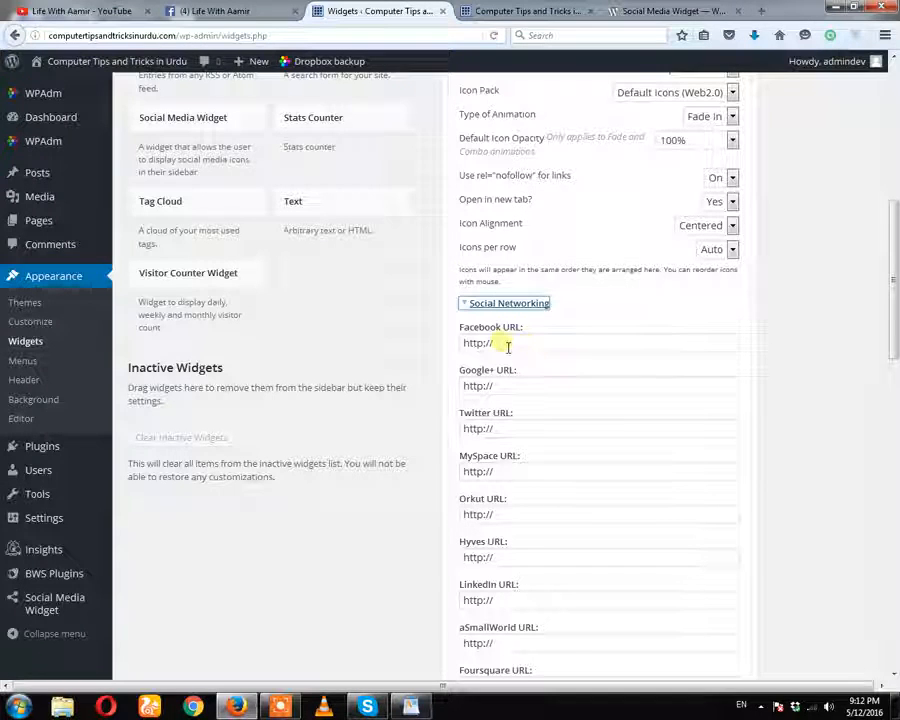
triple_click(508, 344)
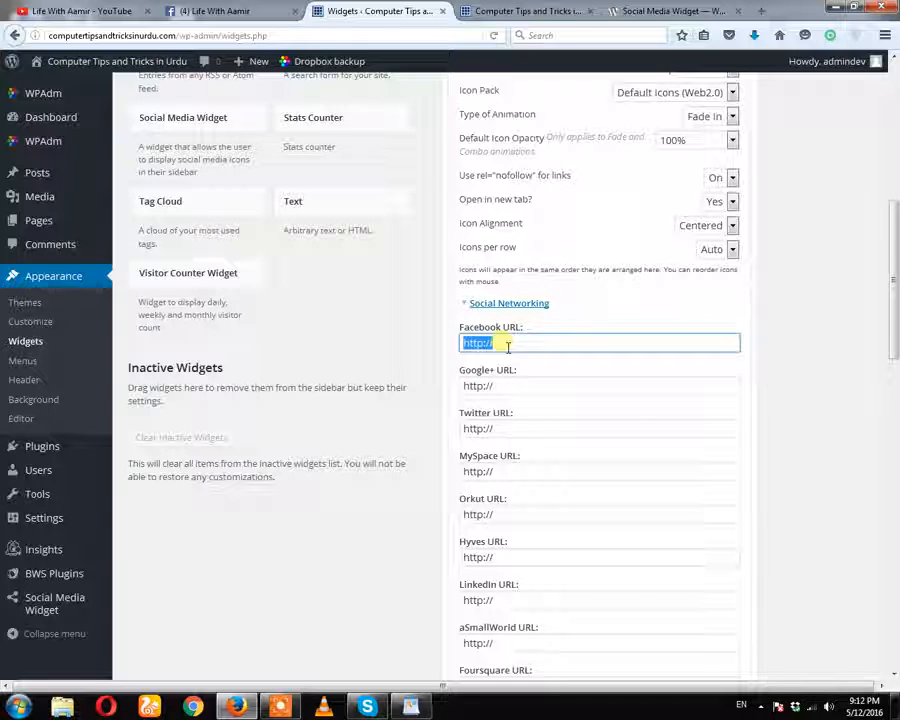
key("ctrl+v")
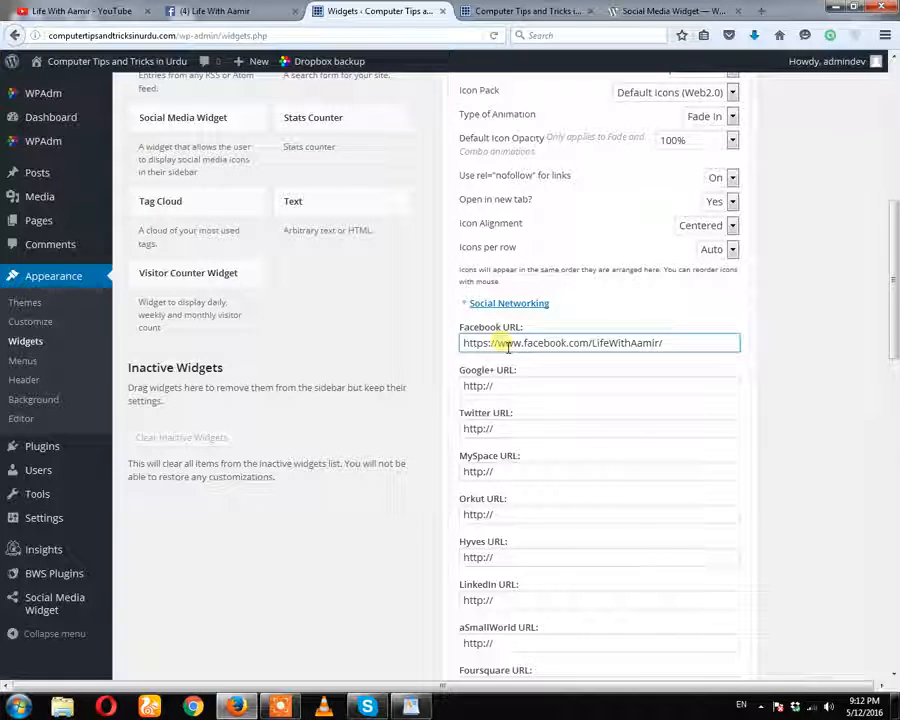
left_click_drag(461, 344, 498, 350)
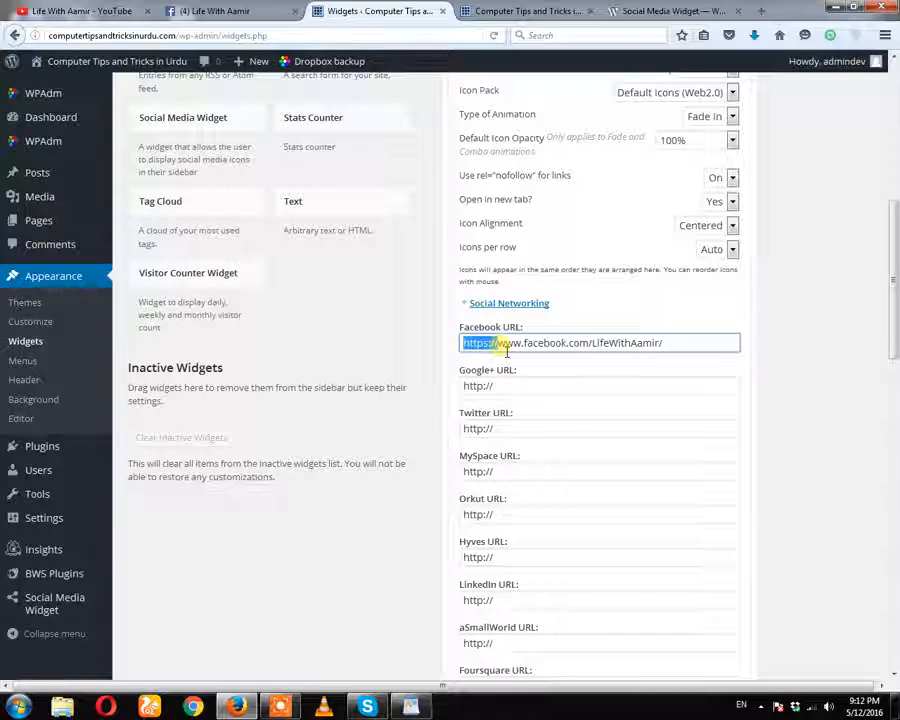
left_click(466, 345)
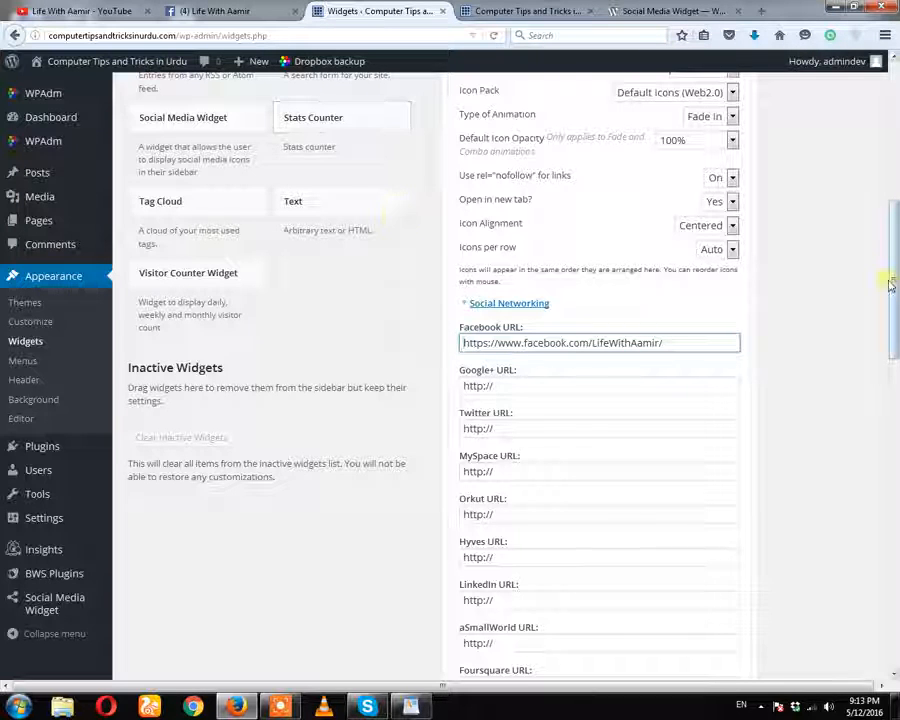
- Expand the Images and Video settings and fill in the YouTube URL with the address copied from the open YouTube channel
left_click_drag(890, 285, 895, 312)
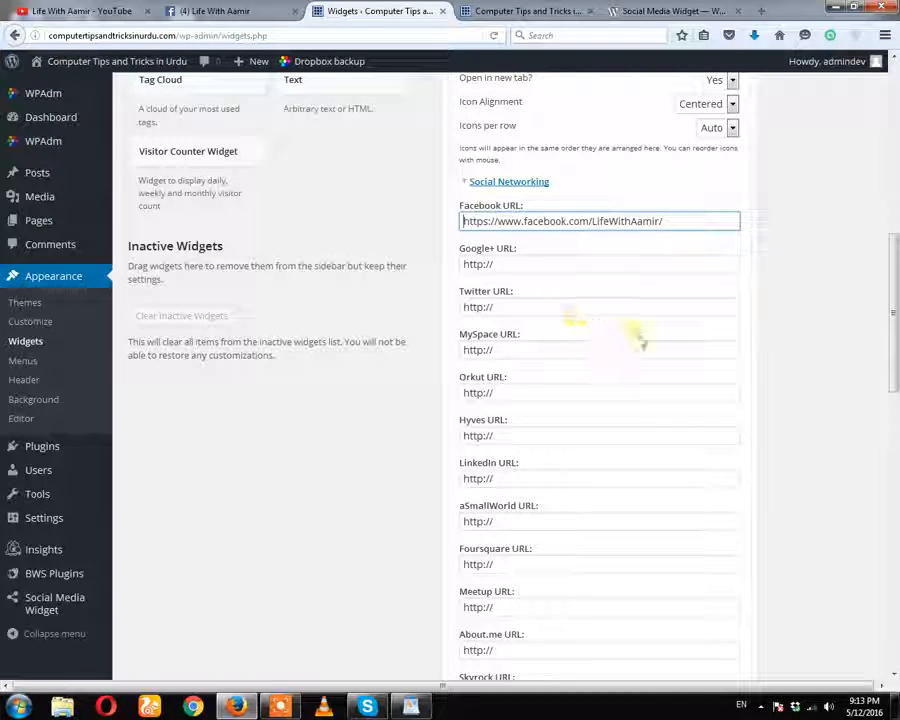
left_click_drag(896, 382, 896, 475)
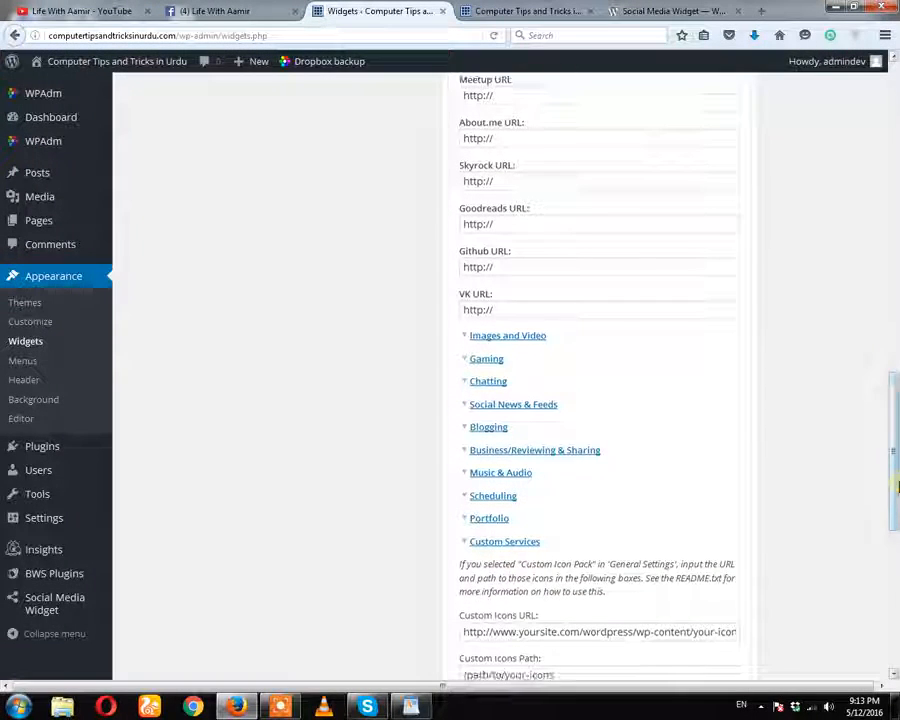
left_click(519, 340)
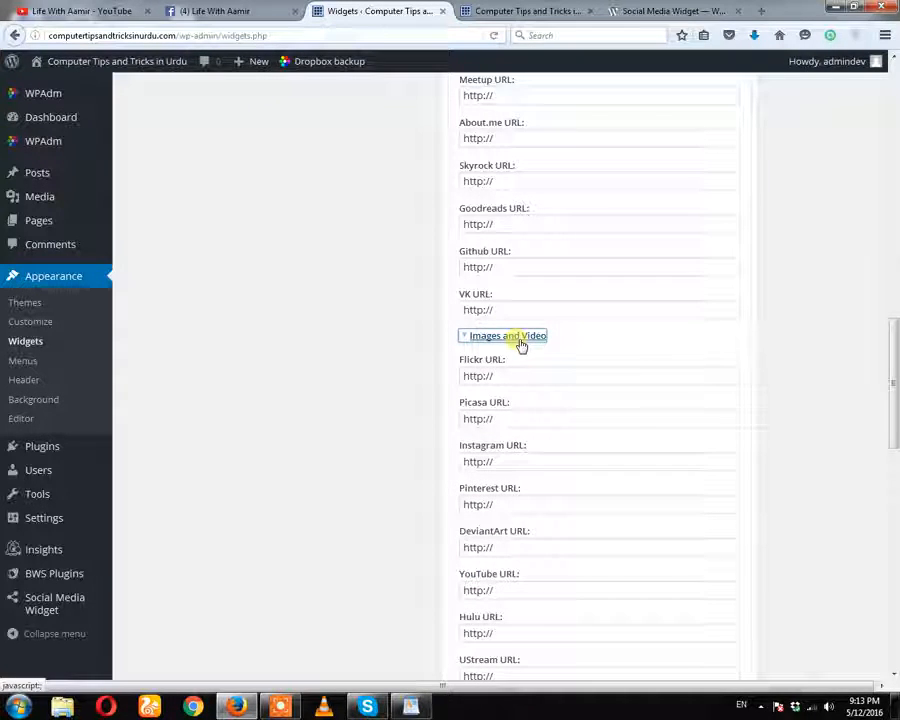
left_click(82, 11)
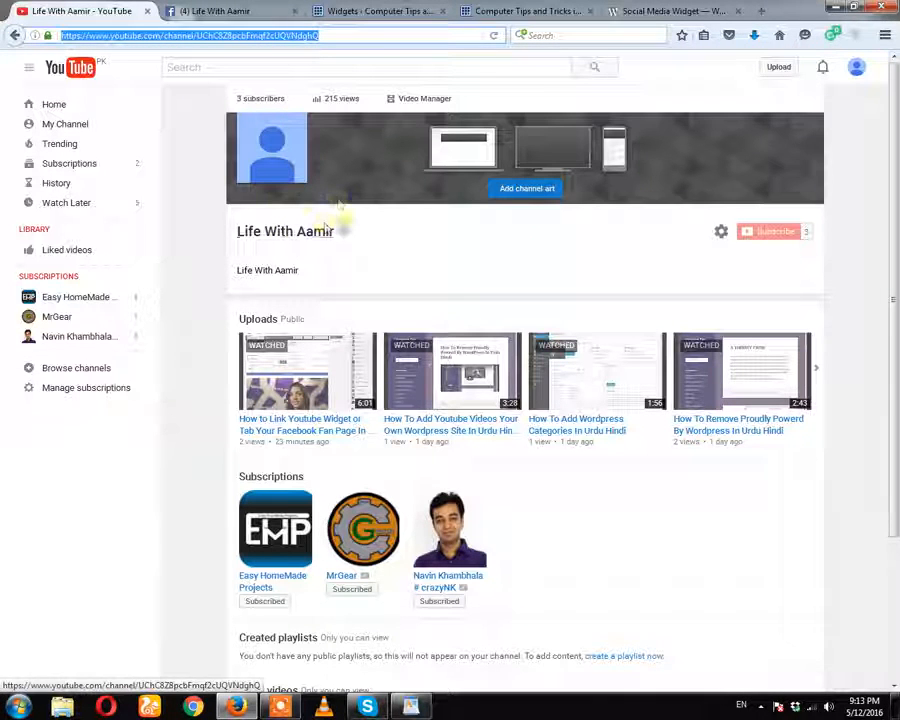
right_click(339, 44)
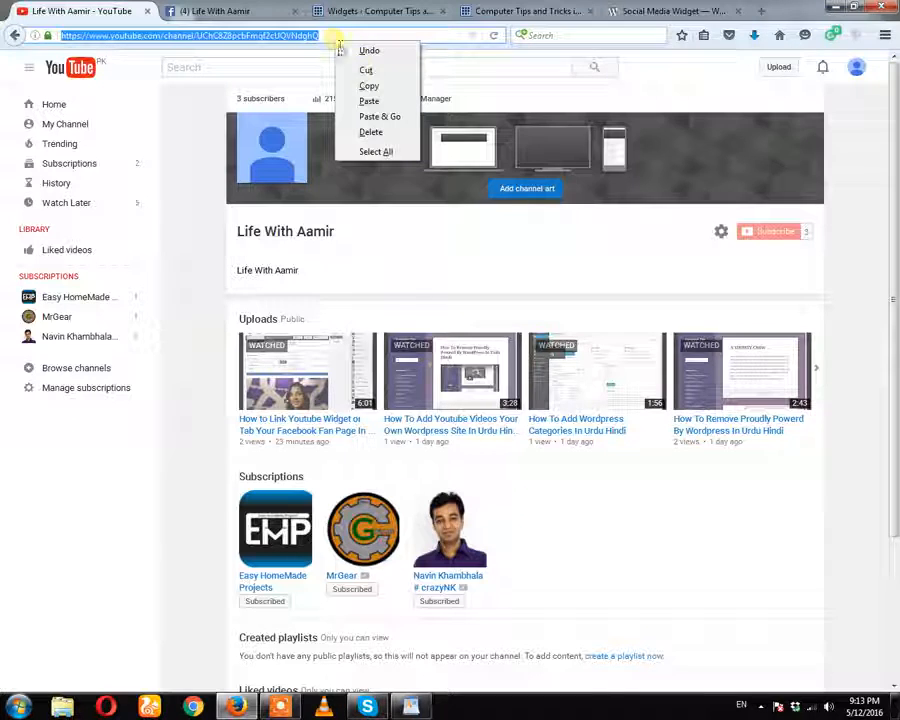
left_click(369, 87)
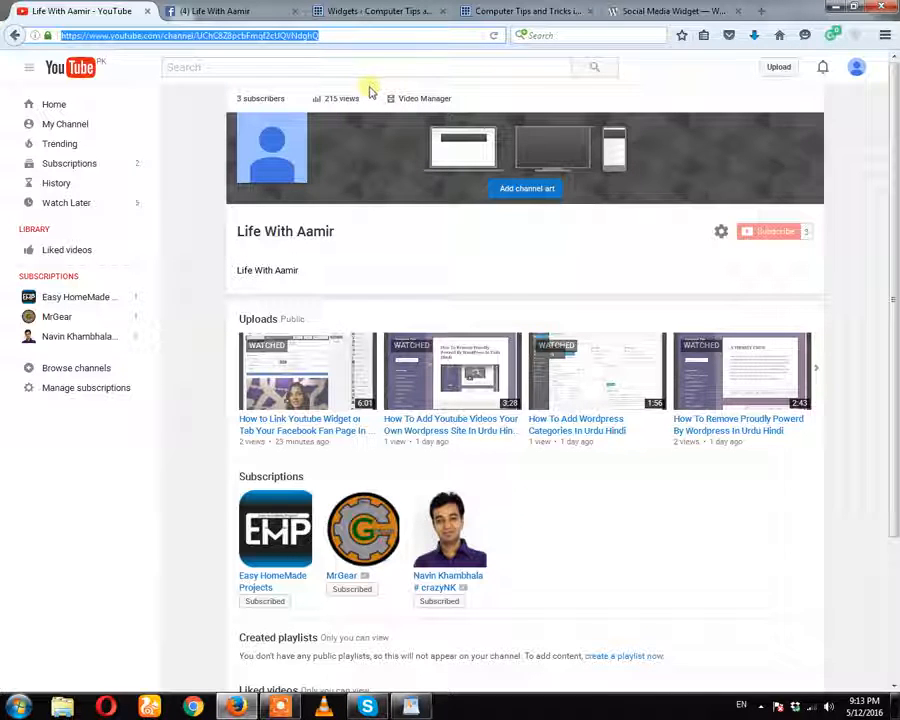
left_click(525, 11)
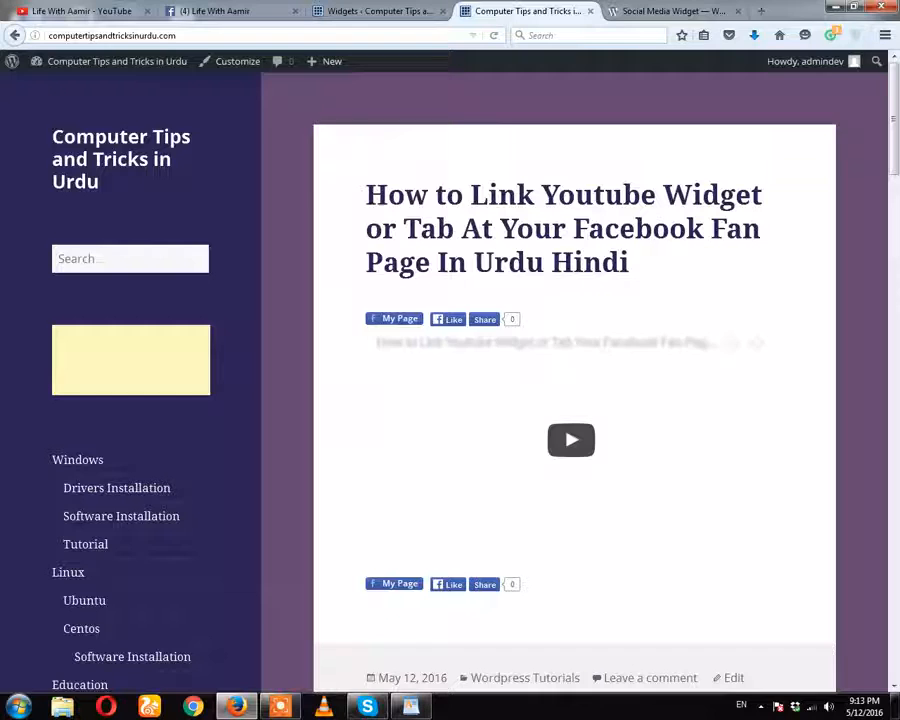
left_click(380, 11)
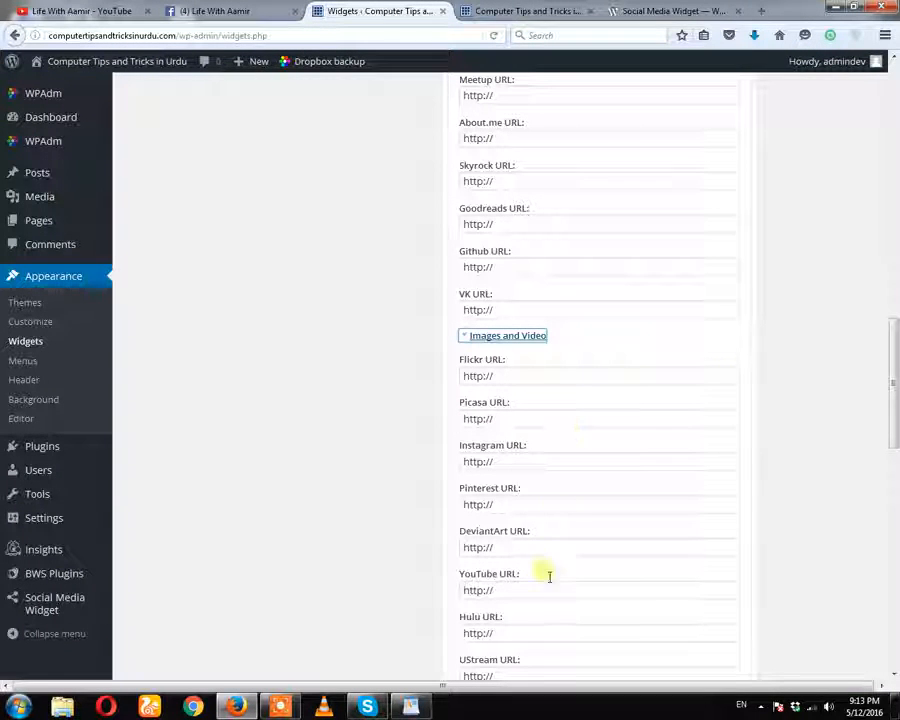
triple_click(512, 591)
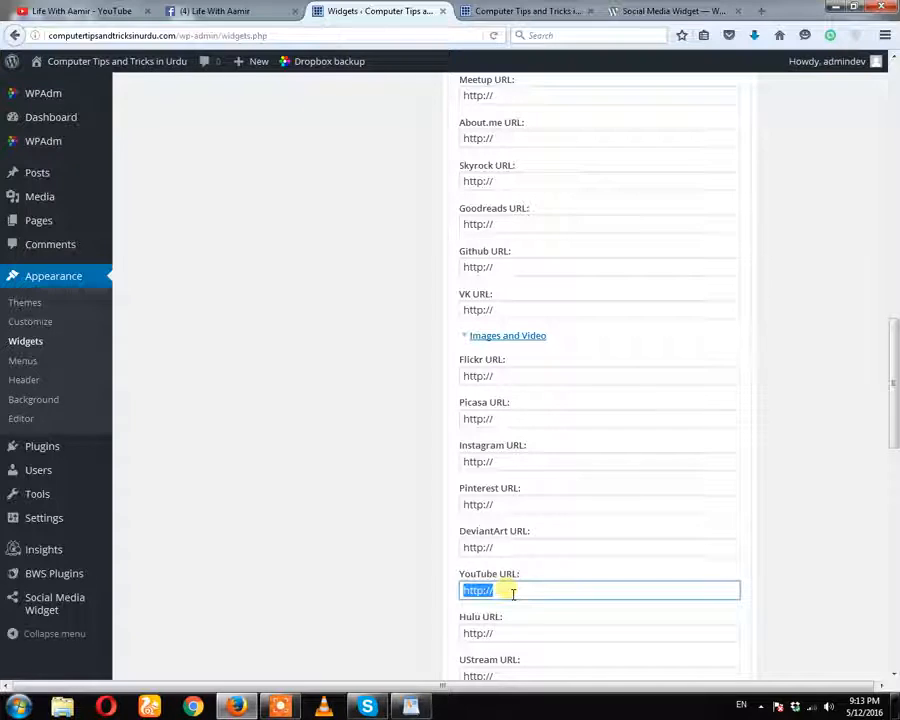
key("ctrl+v")
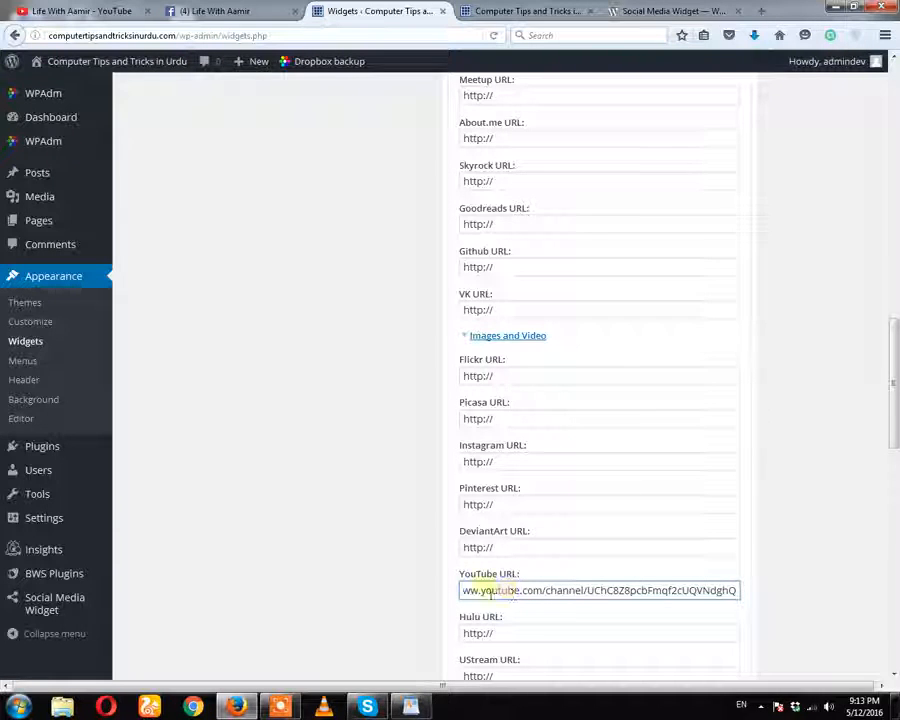
key("Home")
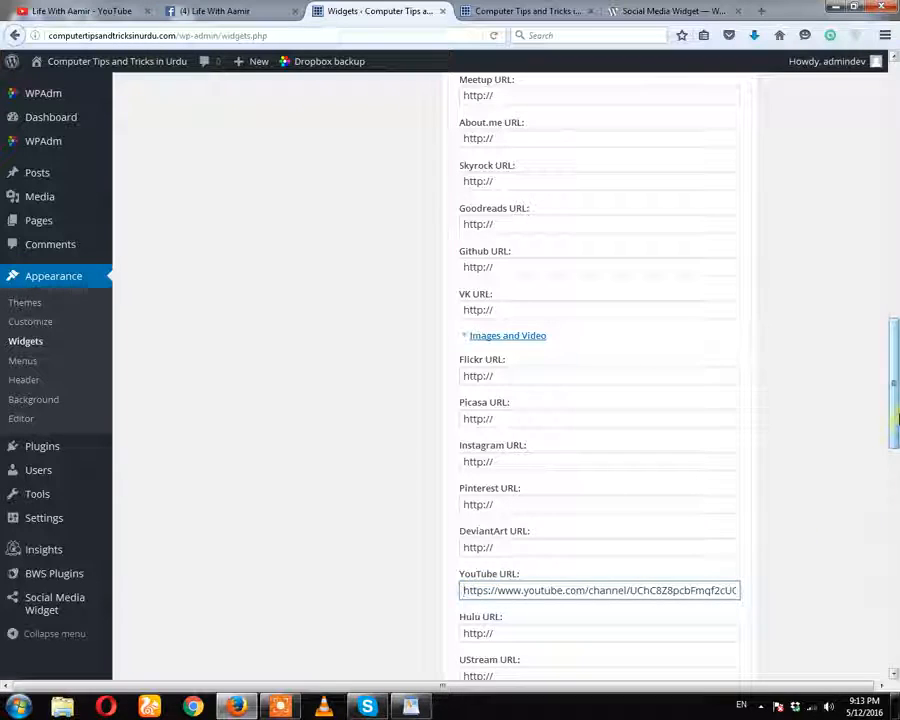
- Clear the Custom Icons URL and Custom Icons Path values, and save the Social Media Widget
scroll(897, 510, "down", 5)
left_click_drag(897, 510, 897, 578)
triple_click(686, 392)
key("BackSpace")
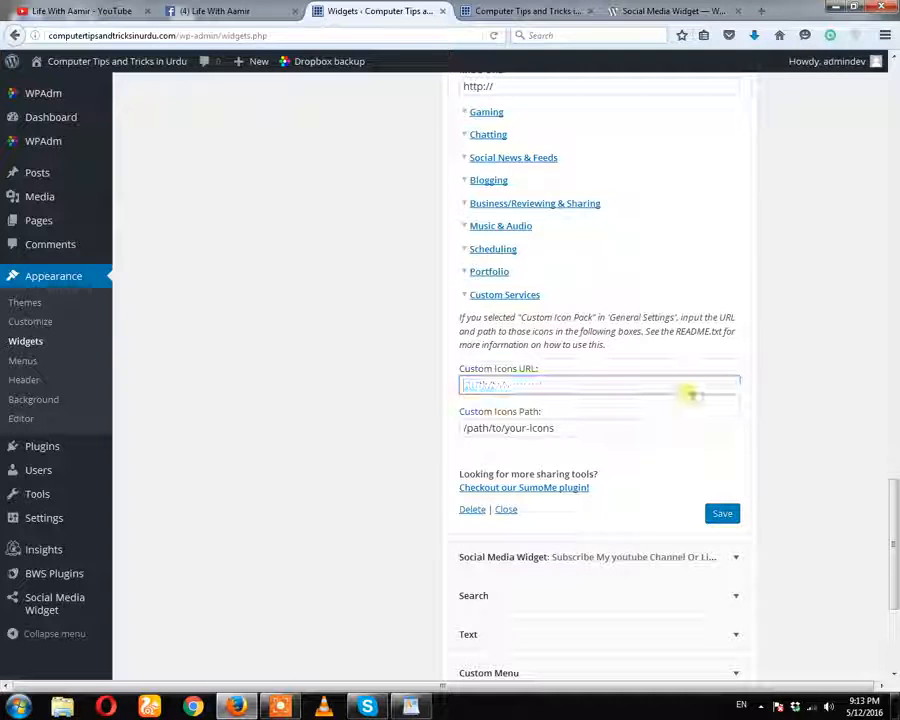
triple_click(652, 427)
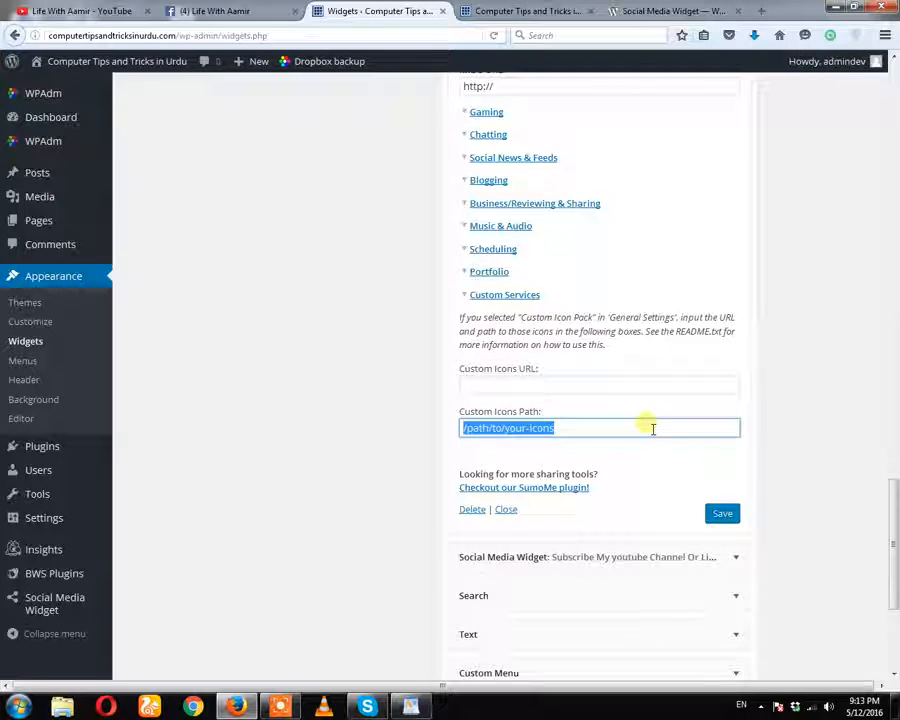
key("BackSpace")
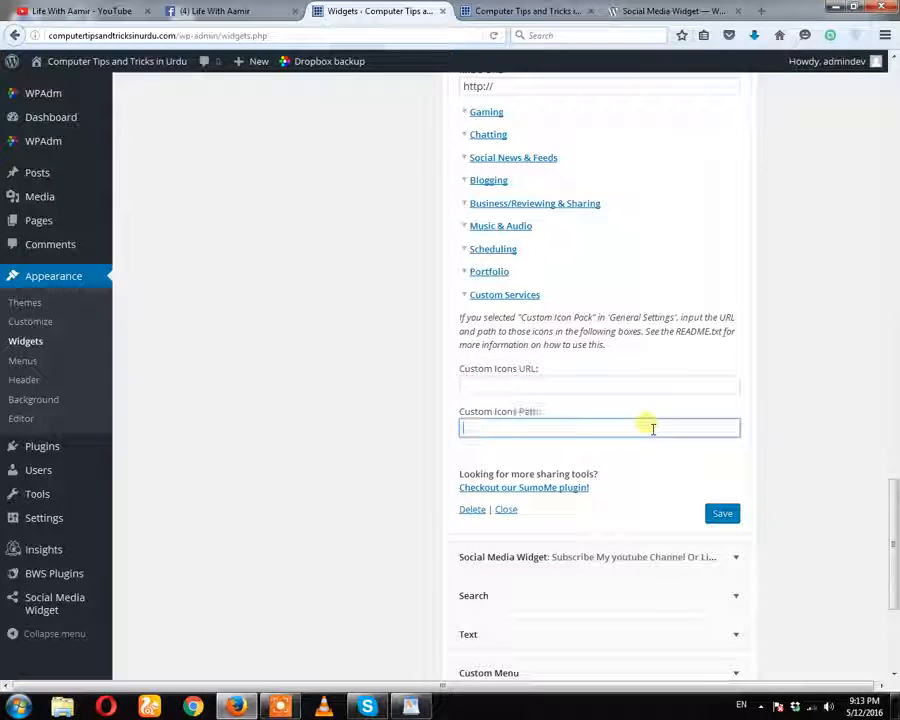
left_click(722, 513)
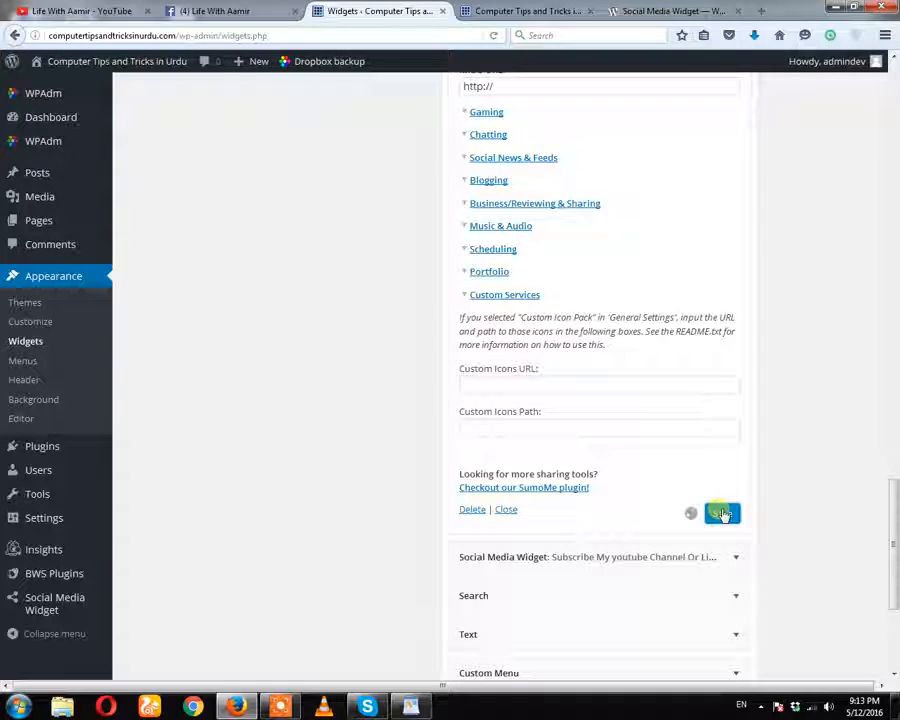
- Reload the site's home page to check the social media icons in the sidebar
scroll(726, 515, "down", 4)
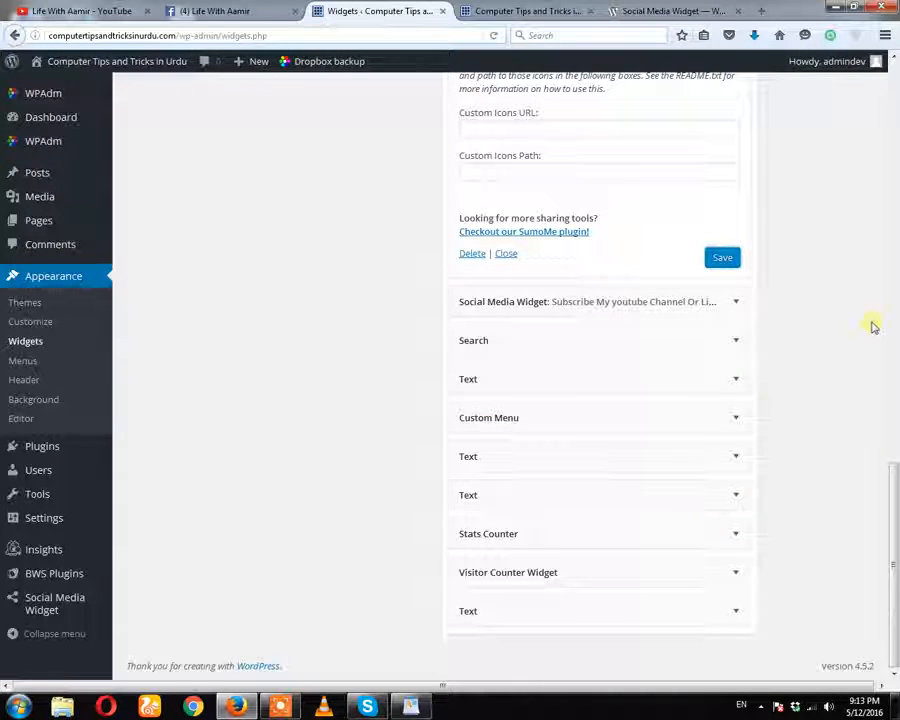
left_click_drag(897, 470, 897, 110)
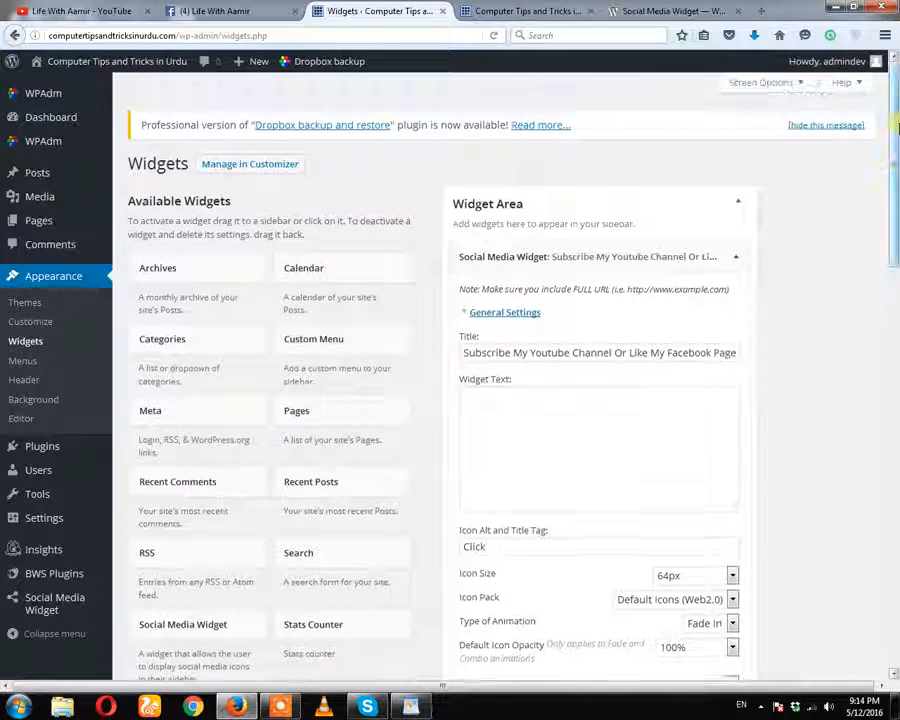
left_click(528, 11)
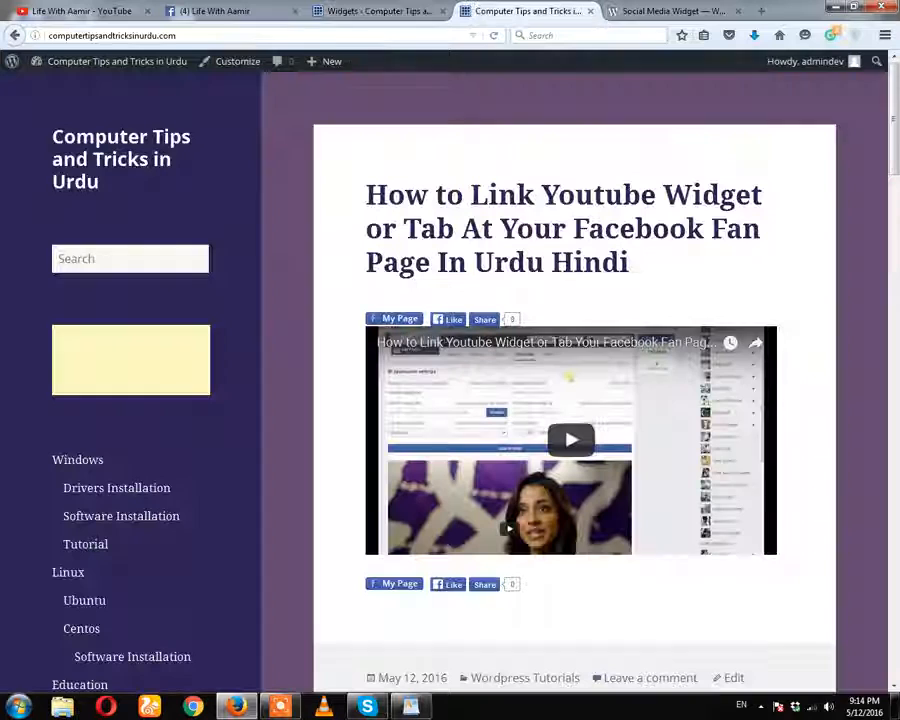
left_click(494, 35)
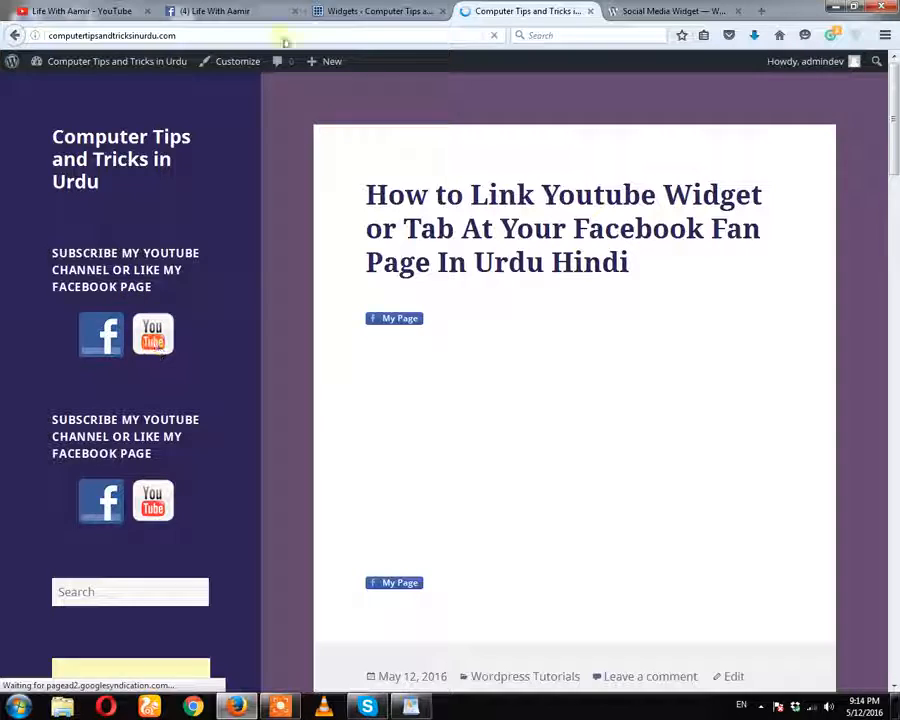
- Collapse the first Social Media Widget in the Widget Area and delete the duplicate one below it
left_click(378, 11)
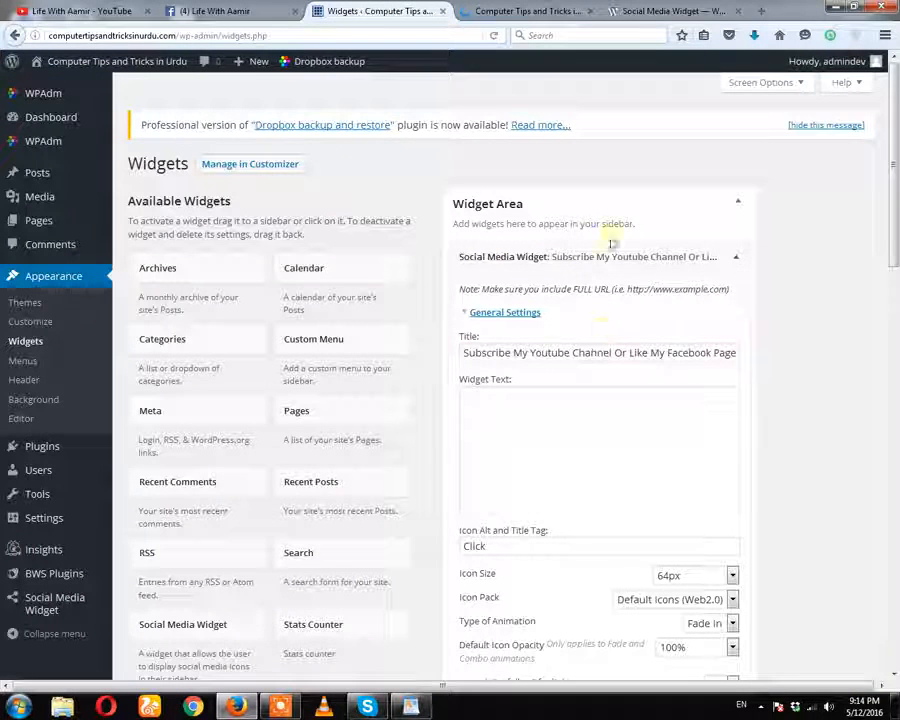
left_click(732, 262)
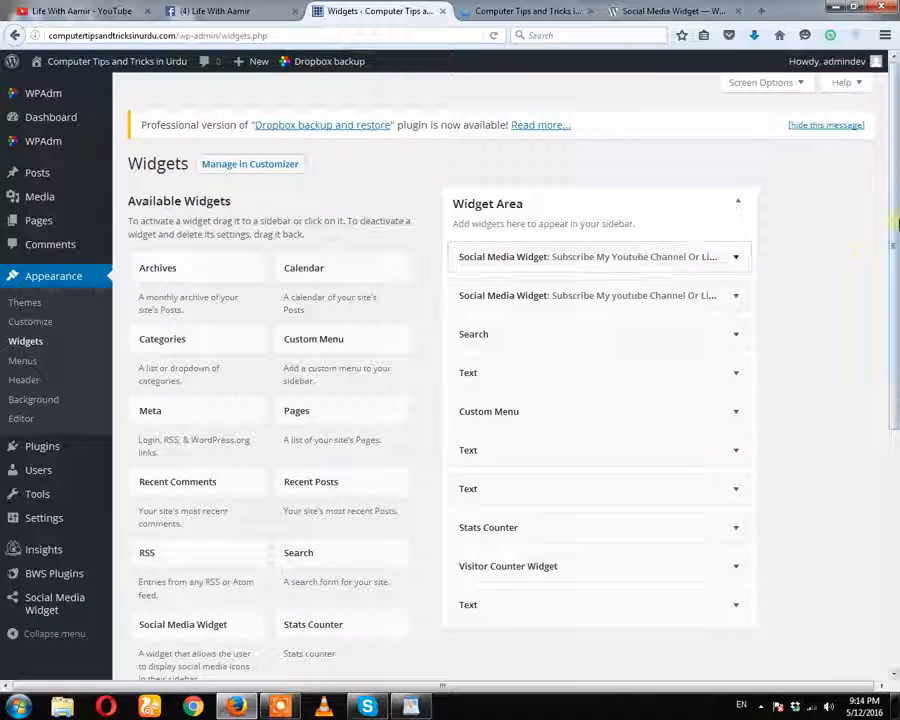
left_click(609, 304)
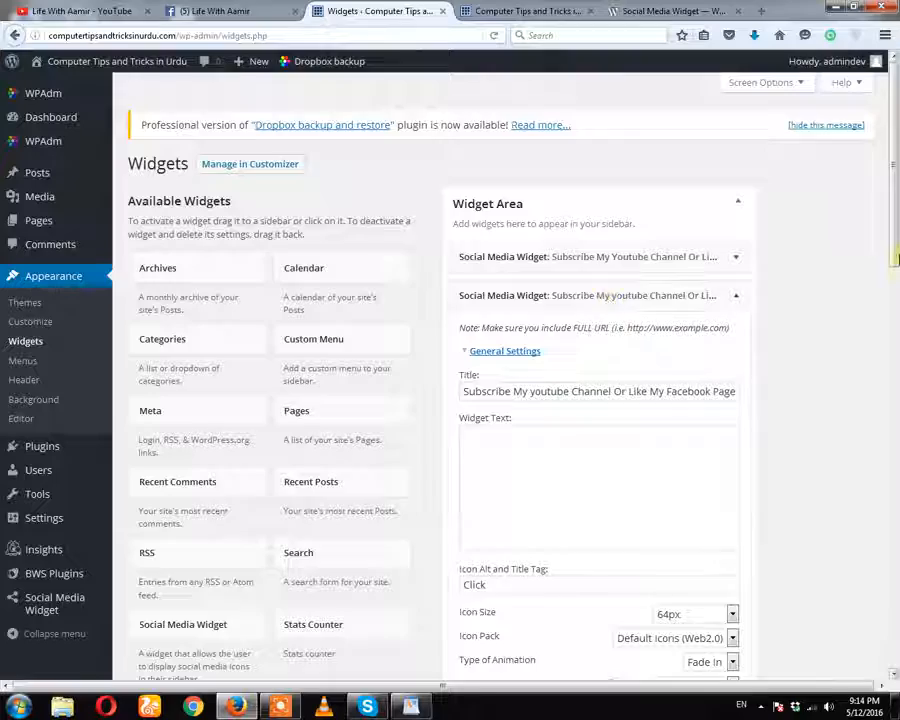
left_click_drag(896, 258, 897, 540)
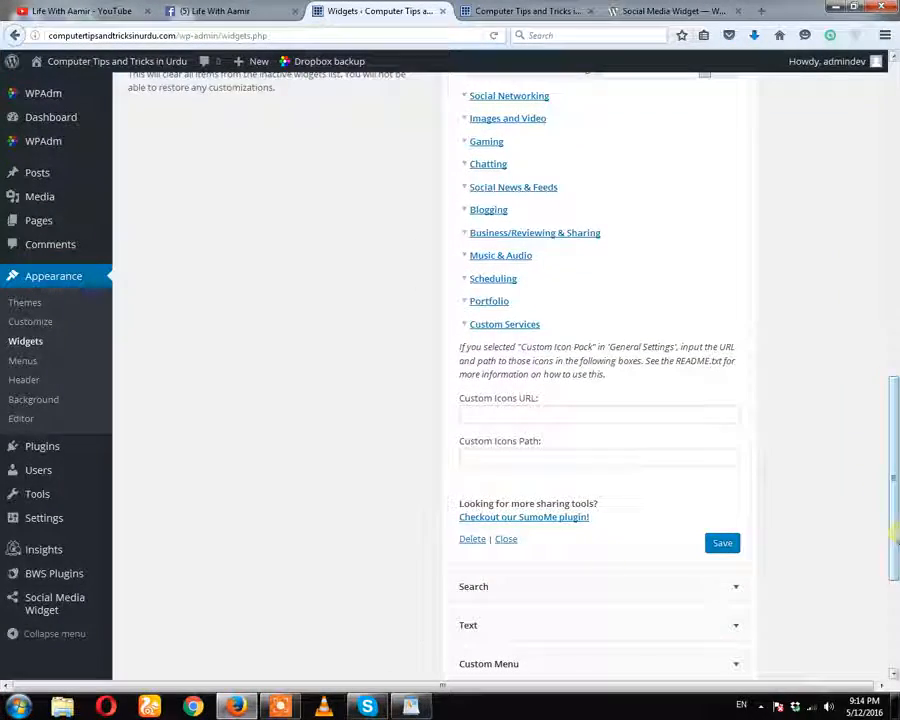
left_click(481, 541)
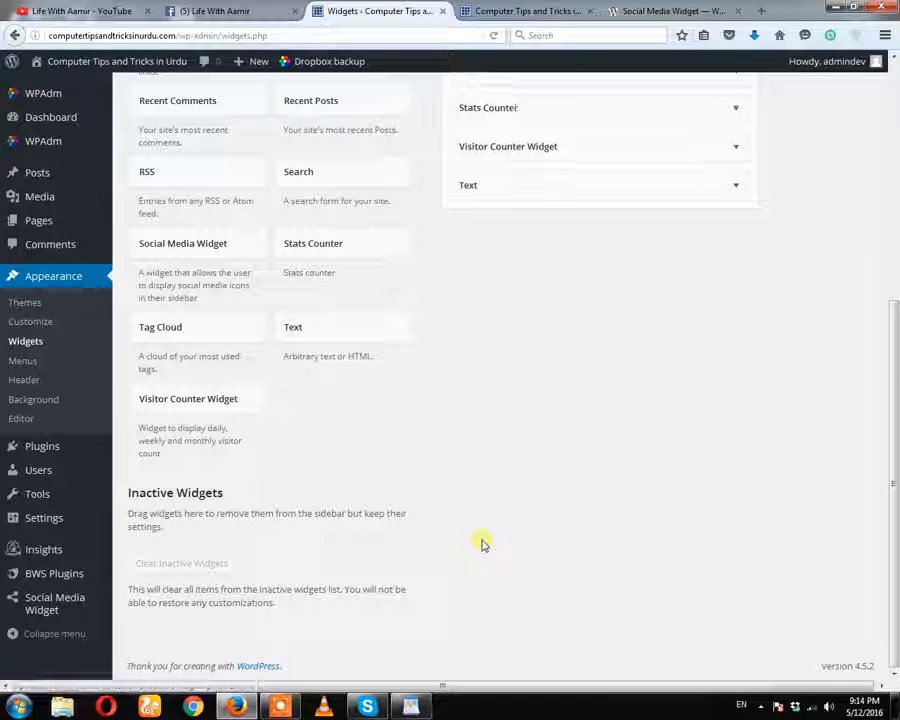
- Test the sidebar's Facebook and YouTube icons on the site's home page, and look through the rest of that page
left_click(525, 11)
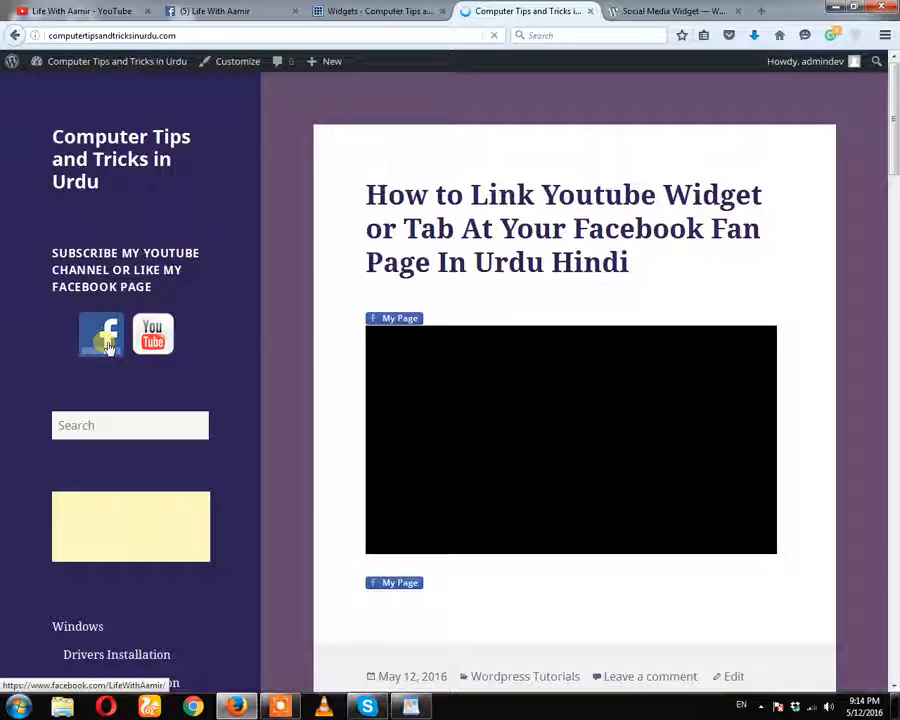
left_click(107, 345)
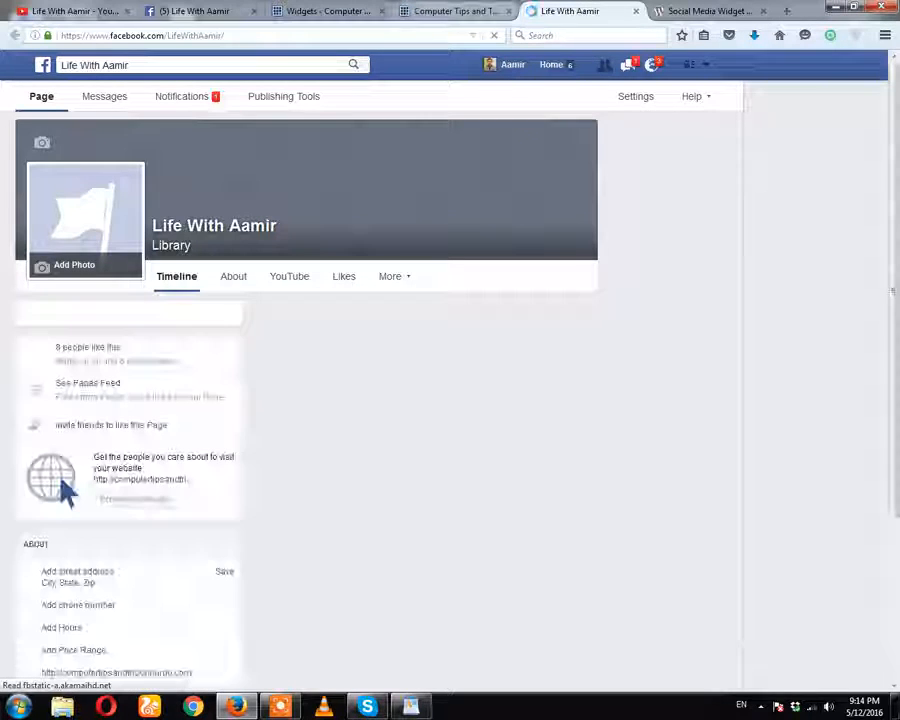
key("ctrl+shift+Tab")
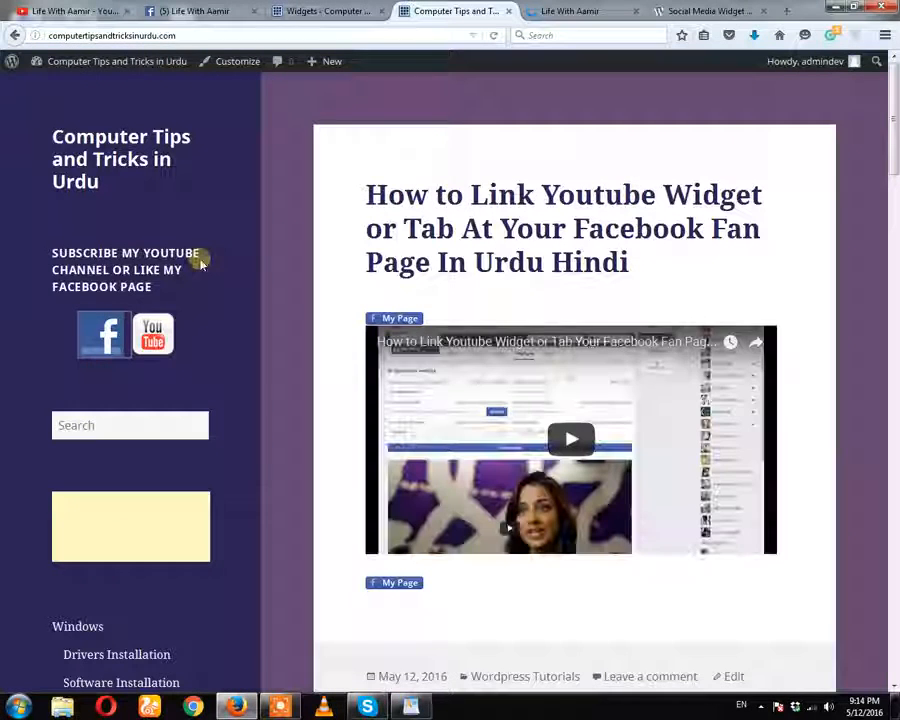
left_click(158, 331)
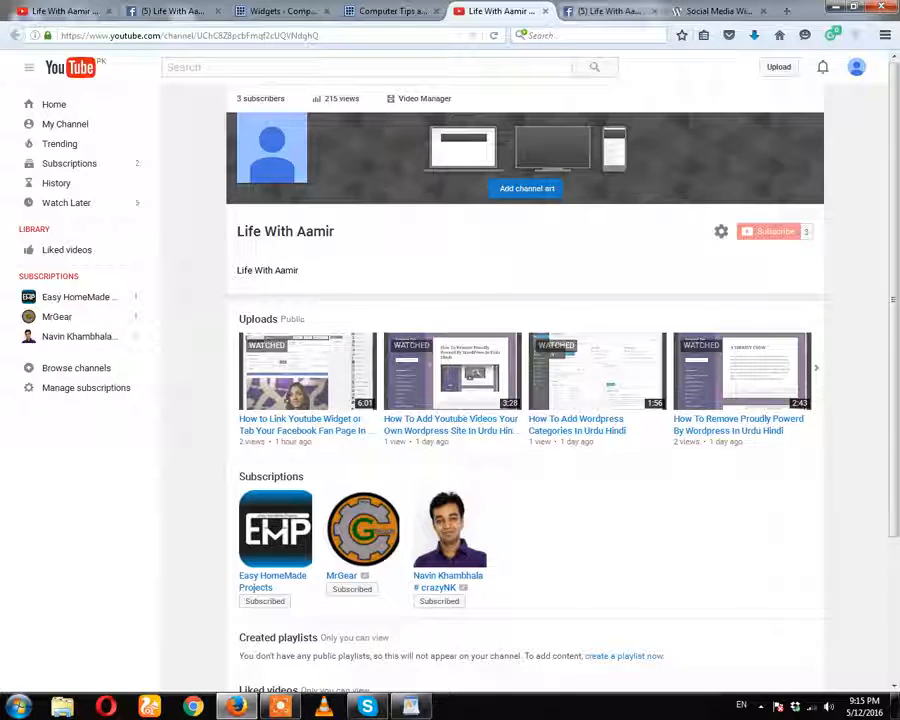
left_click(605, 11)
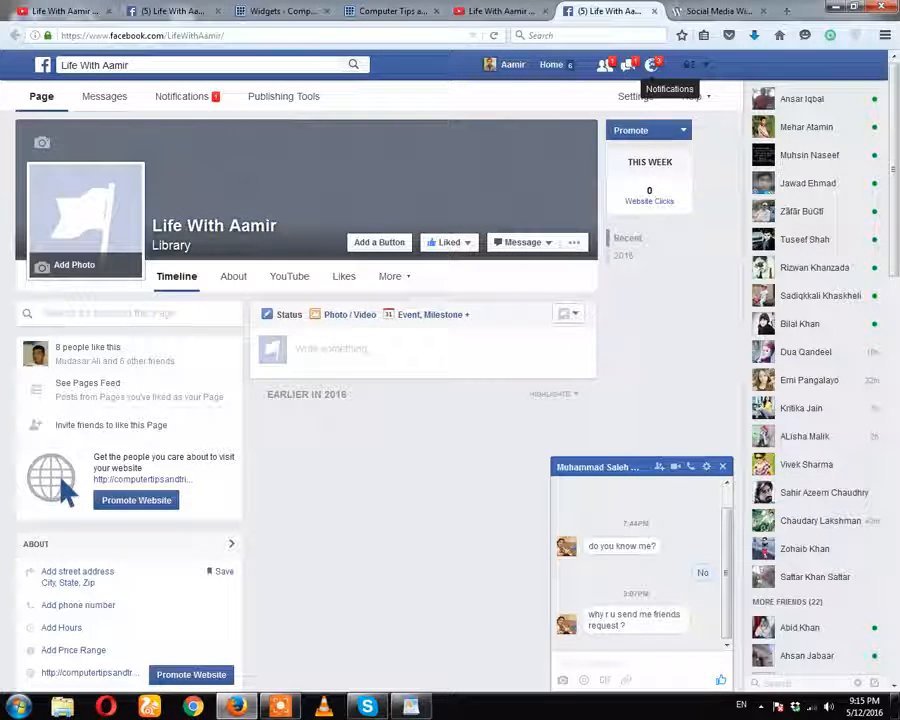
left_click(392, 11)
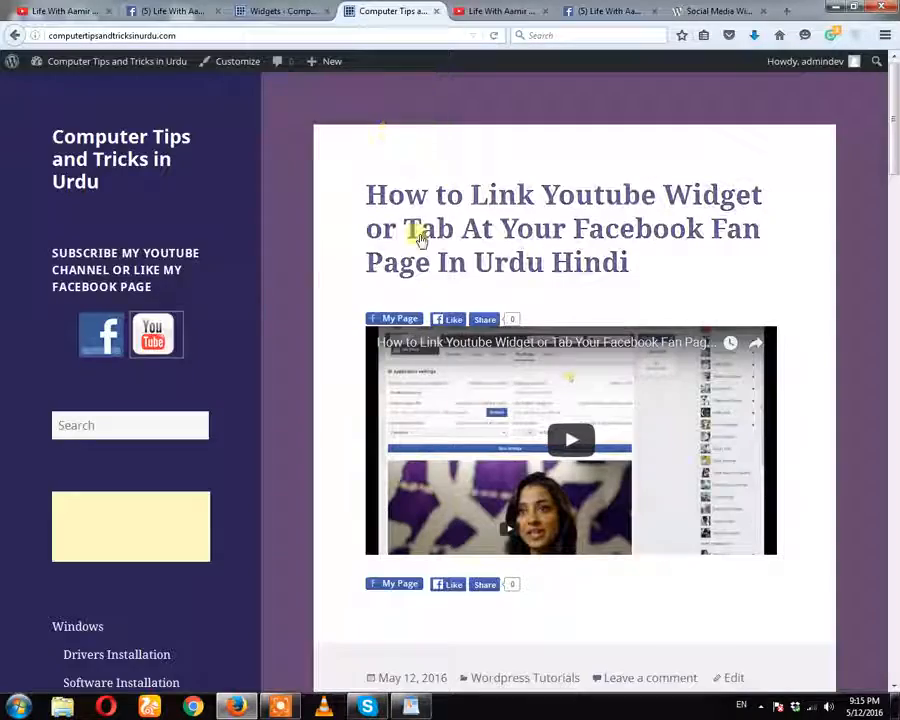
left_click_drag(895, 155, 897, 265)
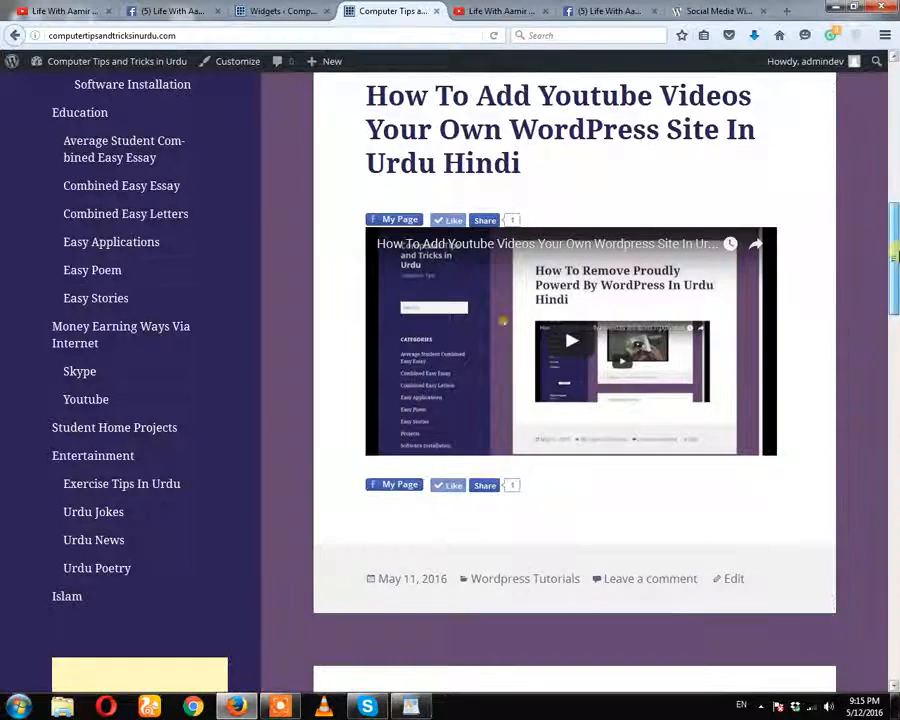
left_click_drag(894, 252, 892, 282)
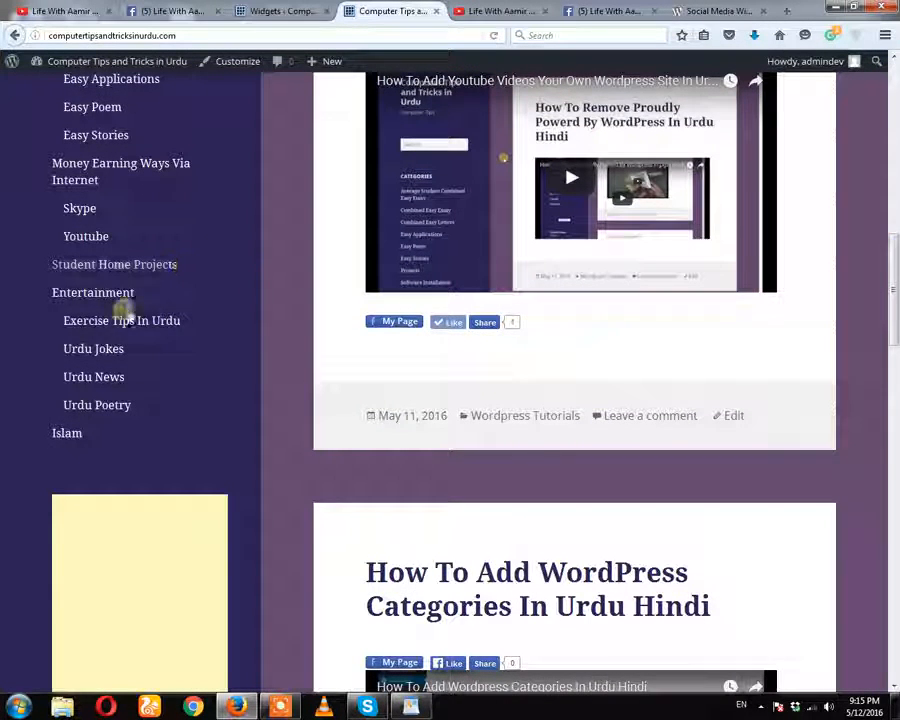